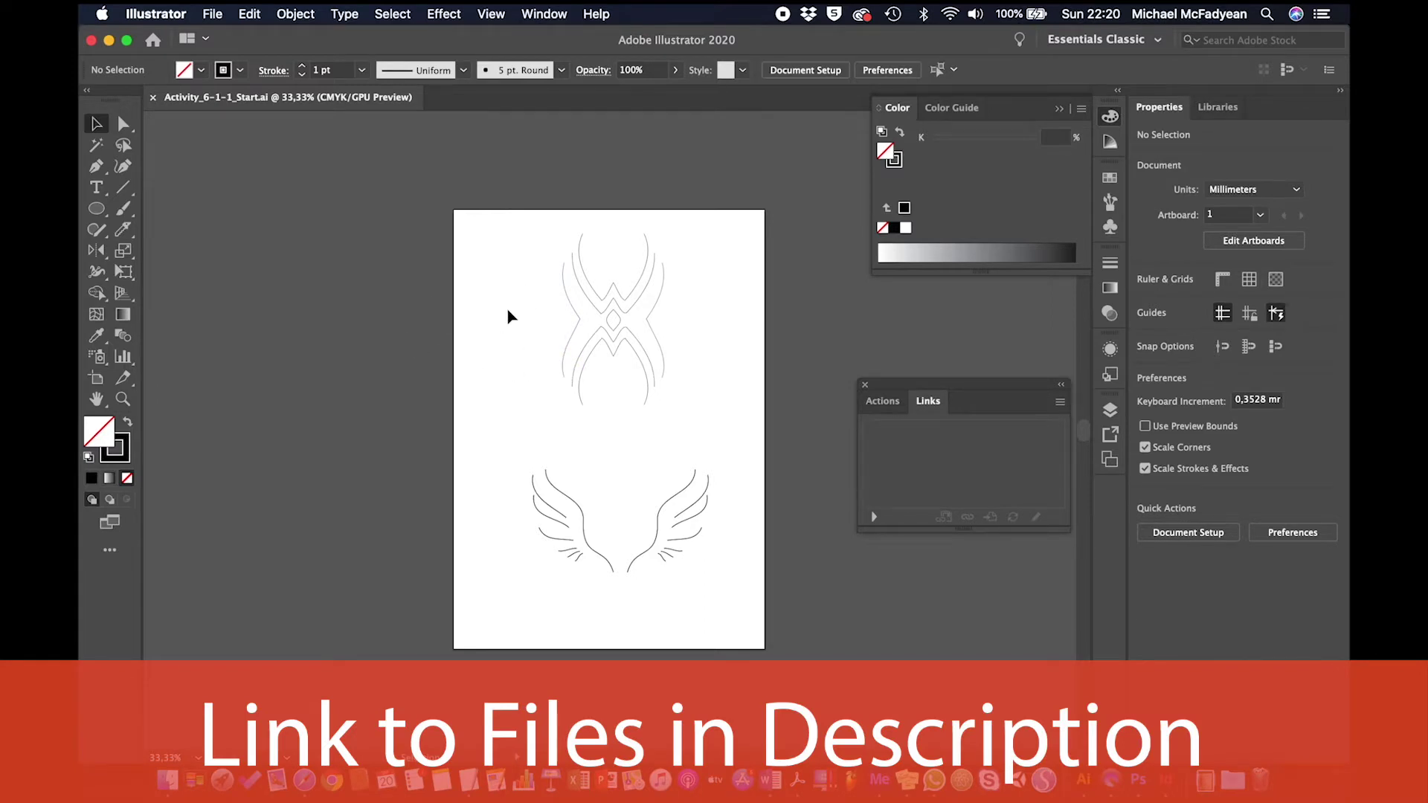
Zoom into the artboard and select the tribal design's outer left curve
key(super+equal)
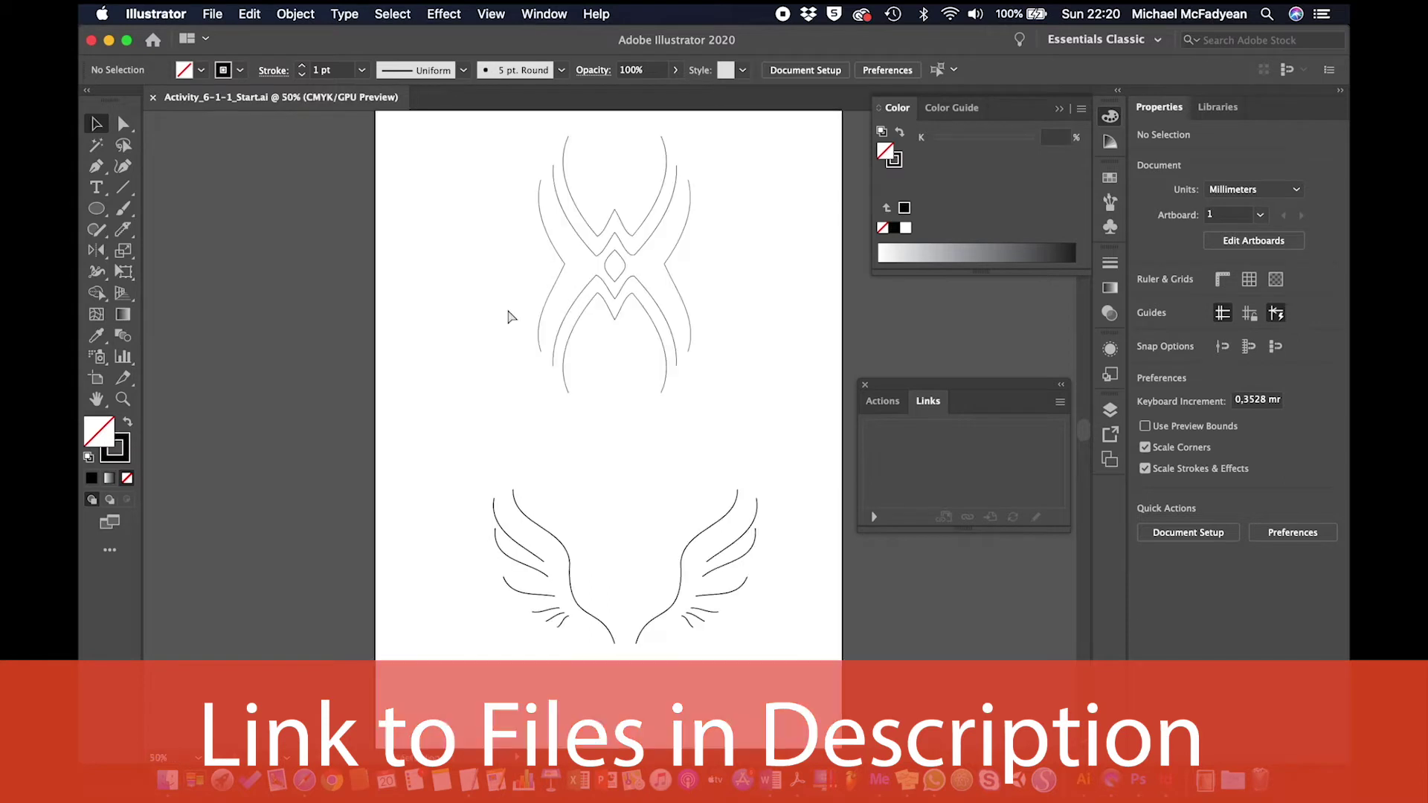
scroll(508, 309, up, 1)
scroll(508, 309, right, 1)
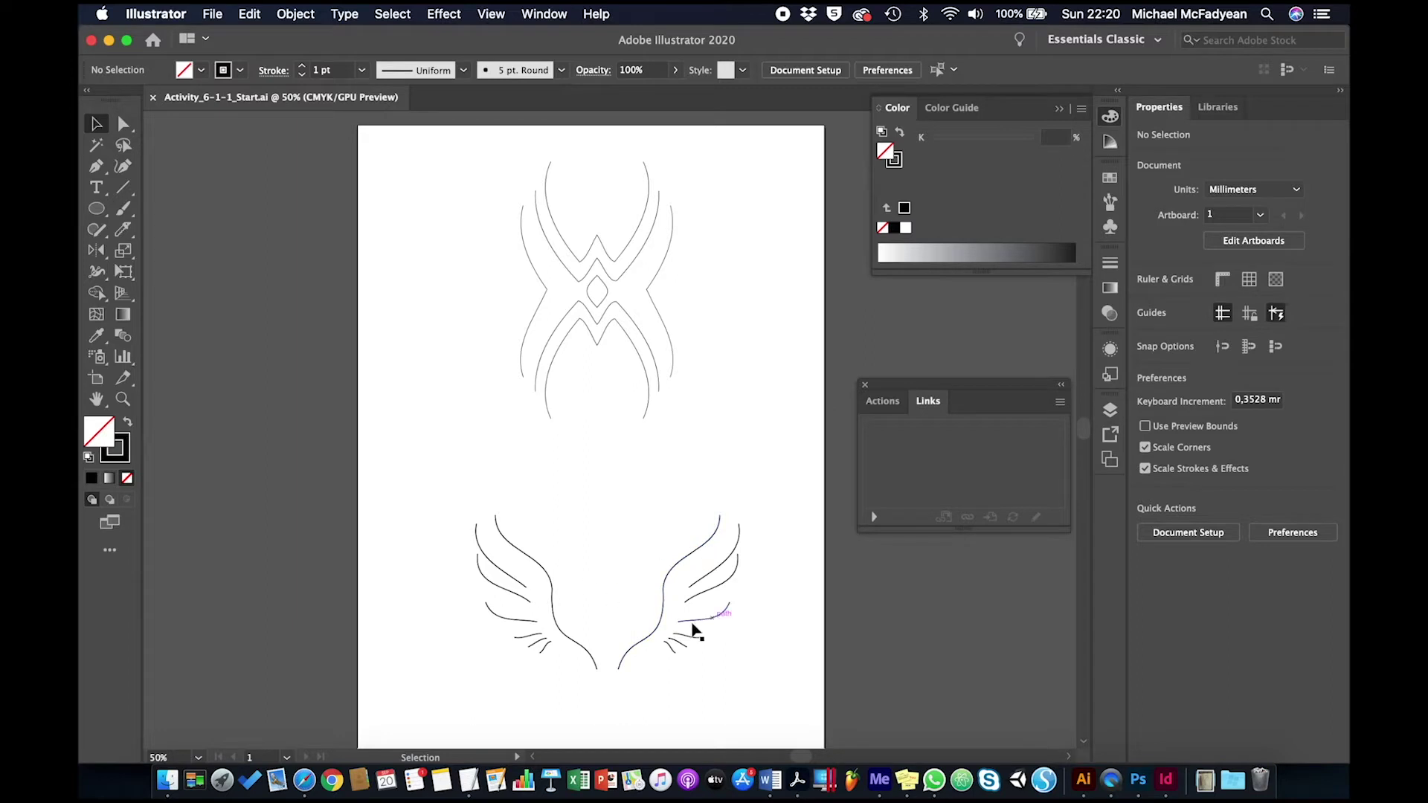
click(673, 257)
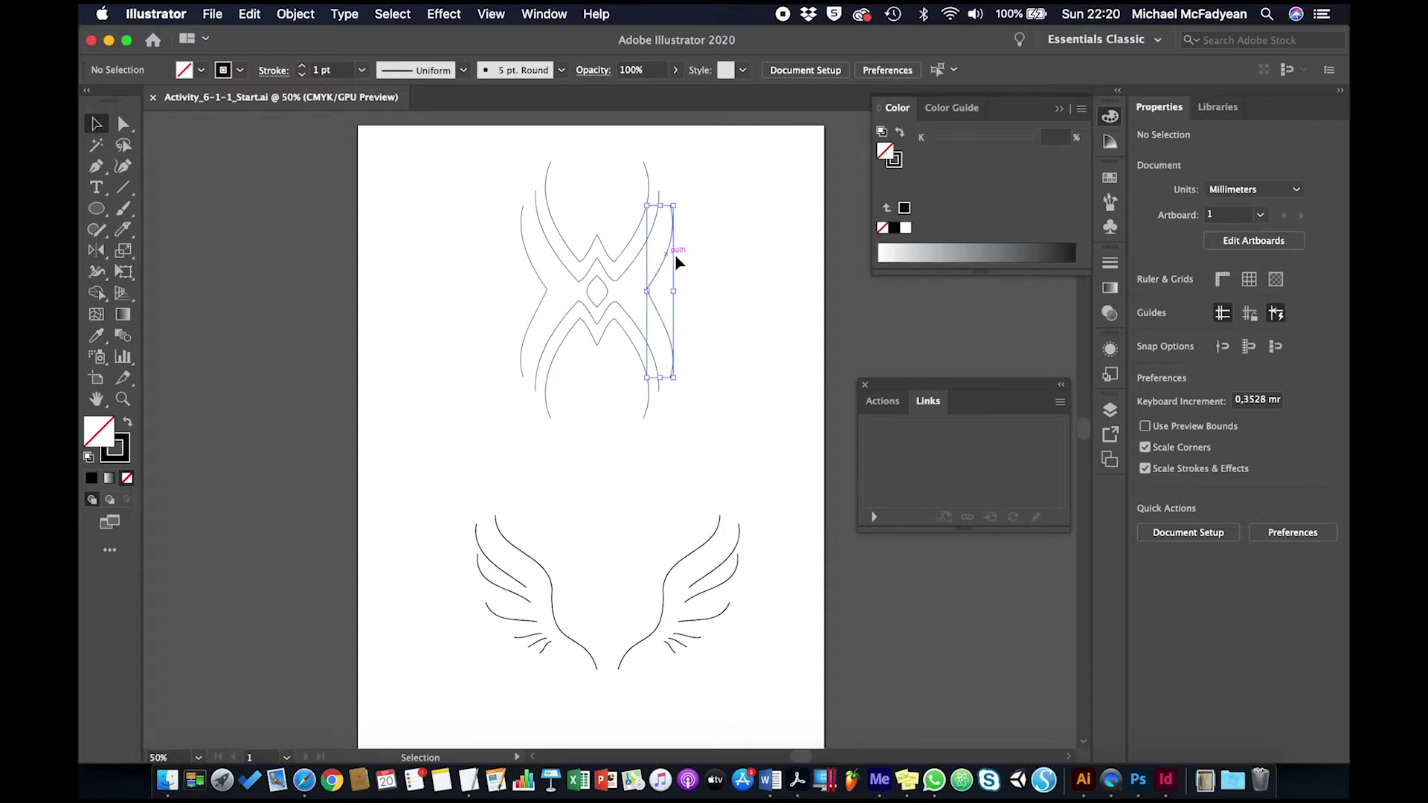
click(539, 283)
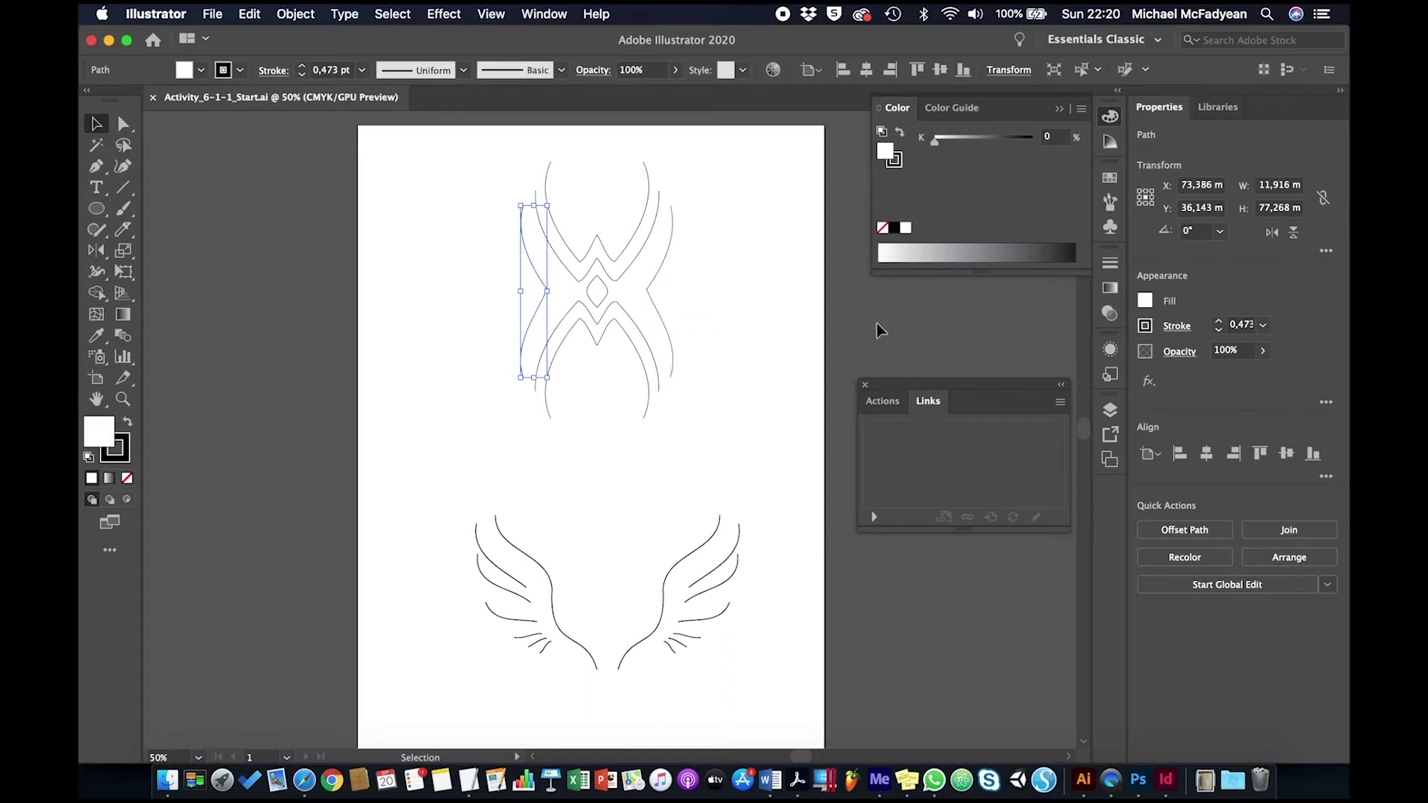
Show the full Stroke panel options and close the Actions/Links panel
click(1110, 262)
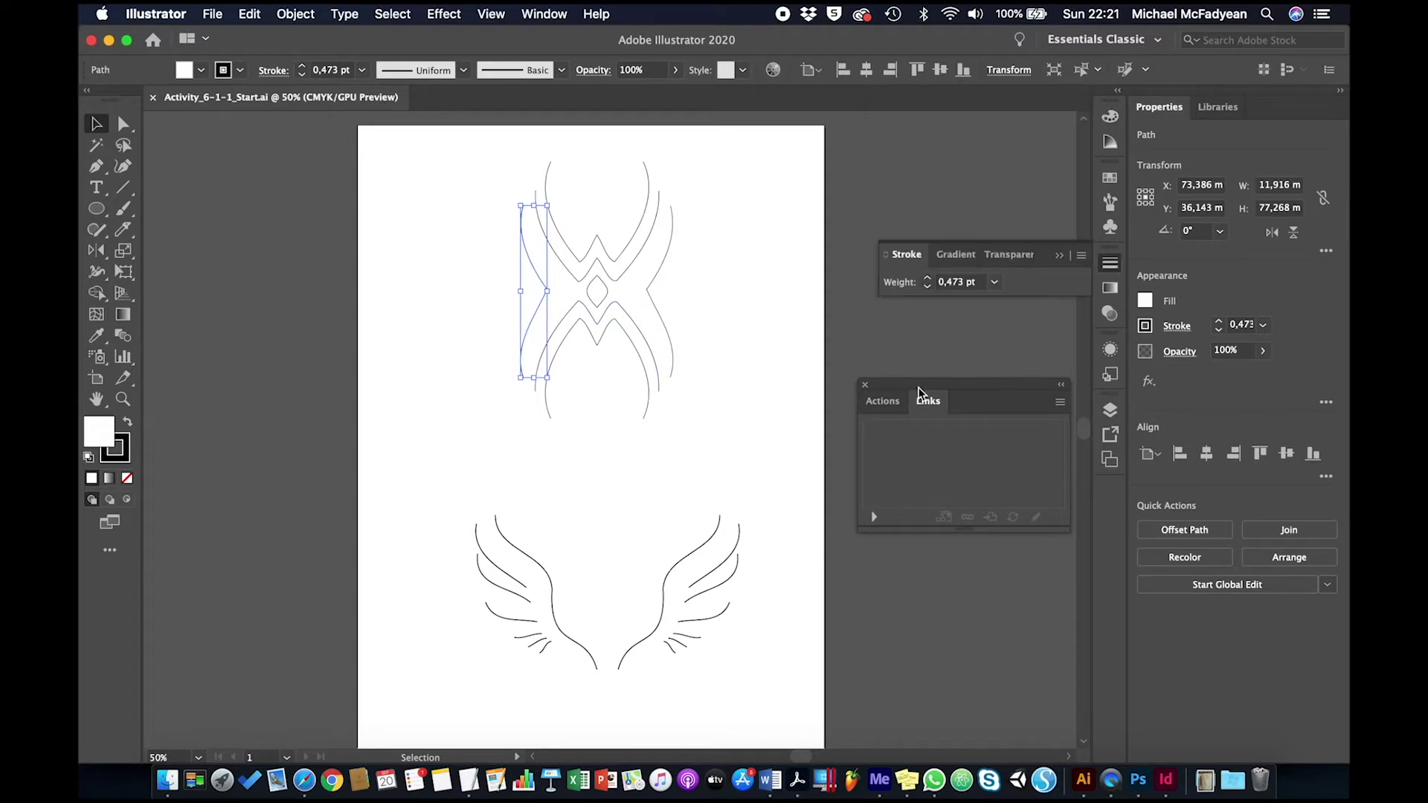
click(865, 386)
click(887, 255)
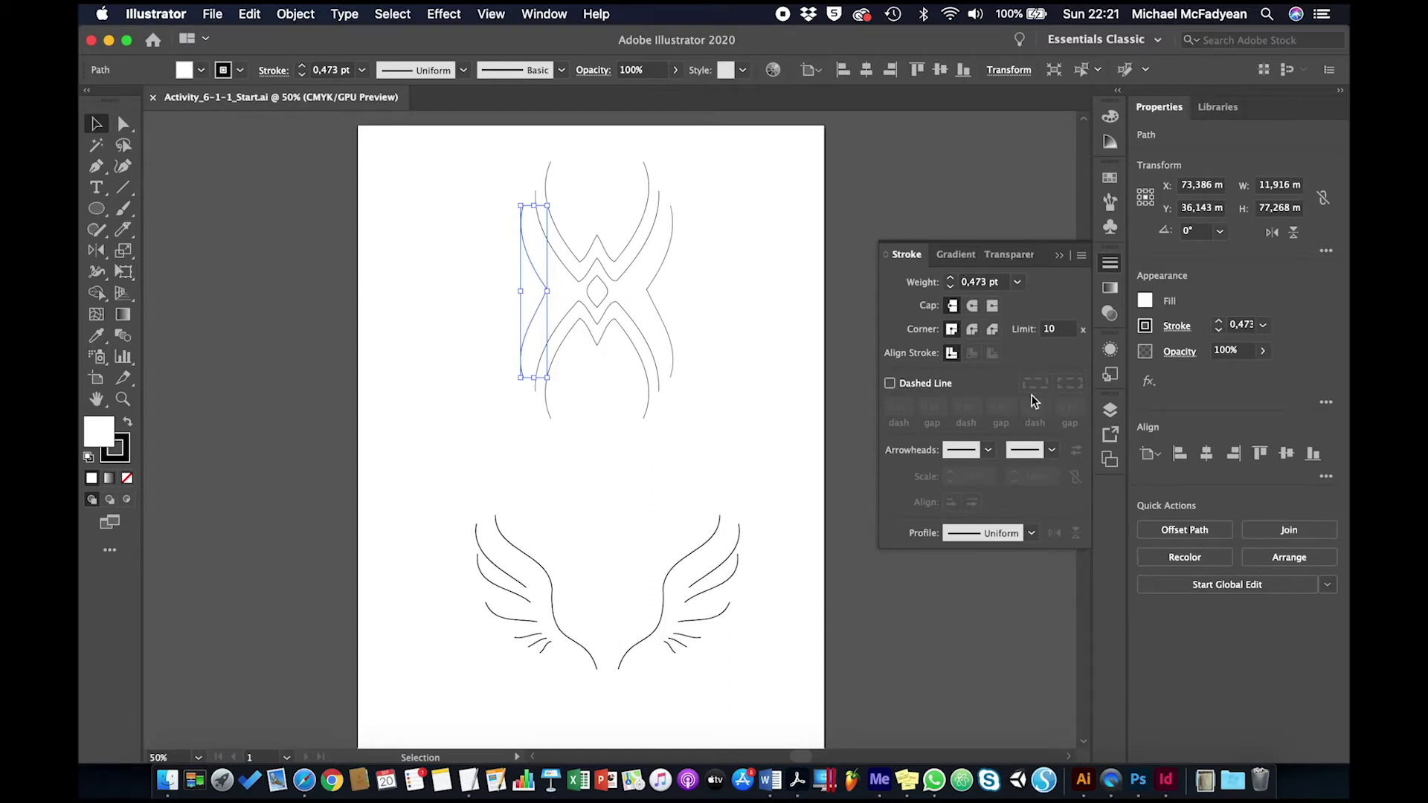
Try a 5 pt dashed stroke on the curve, then undo back to the original thin stroke
click(950, 278)
click(950, 278)
click(950, 278)
click(950, 278)
click(950, 278)
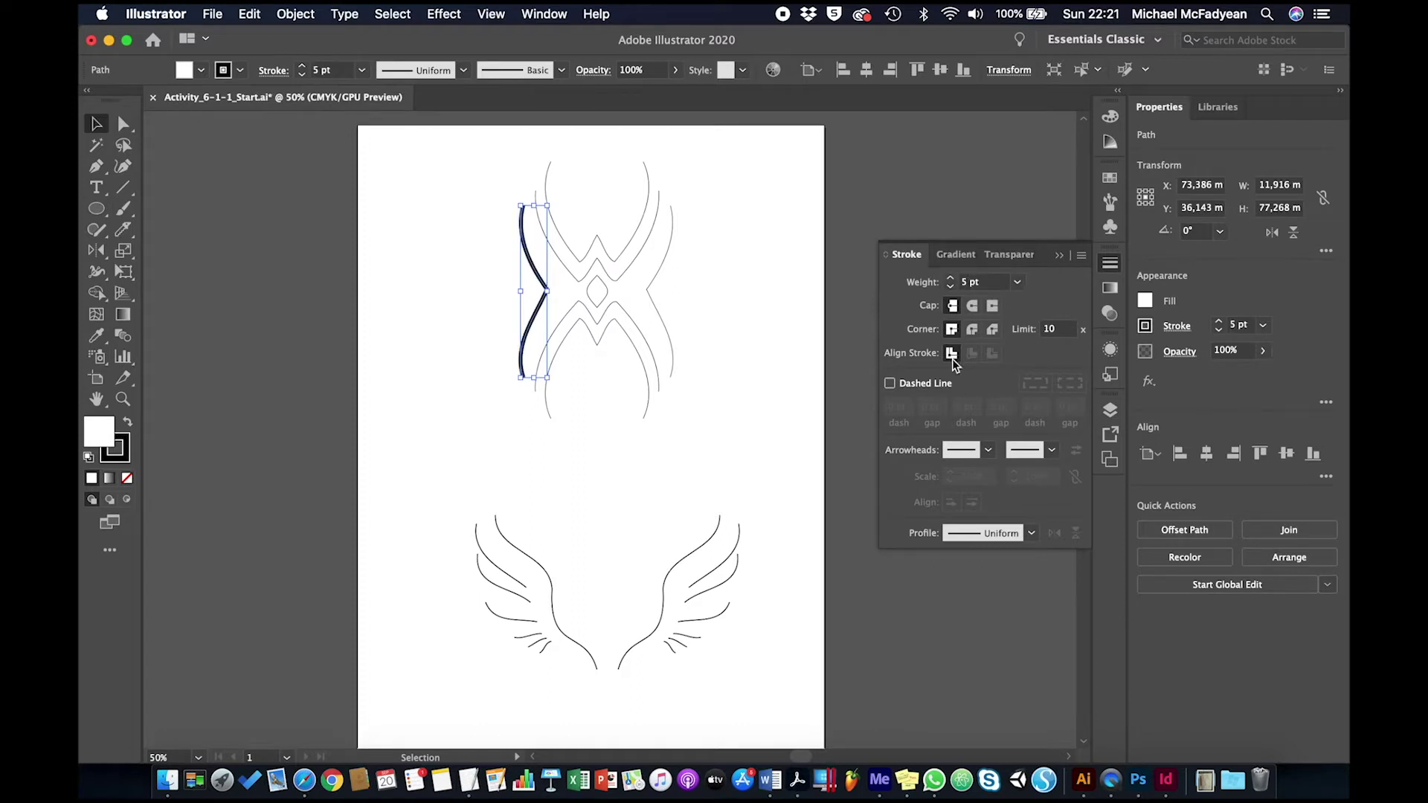
click(890, 384)
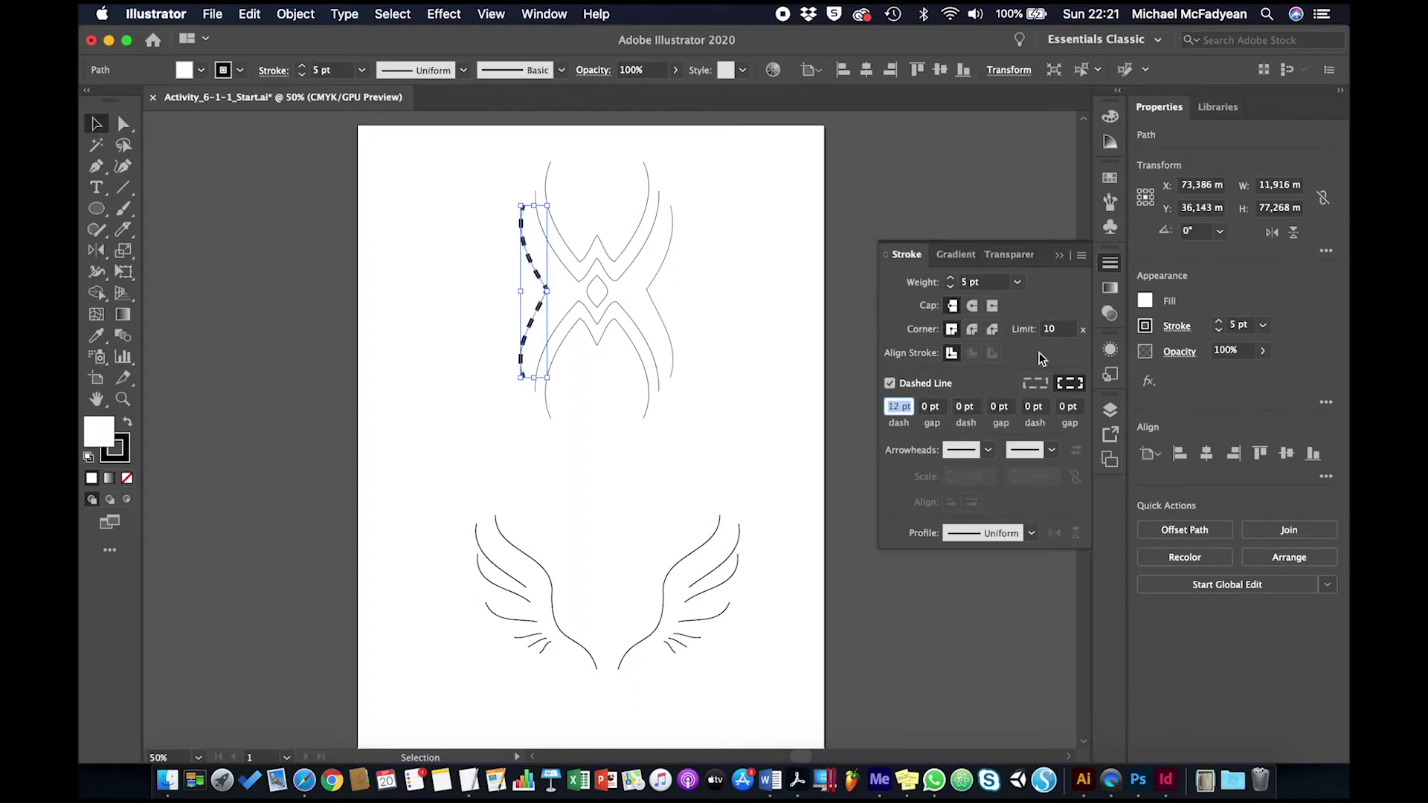
key(super+z)
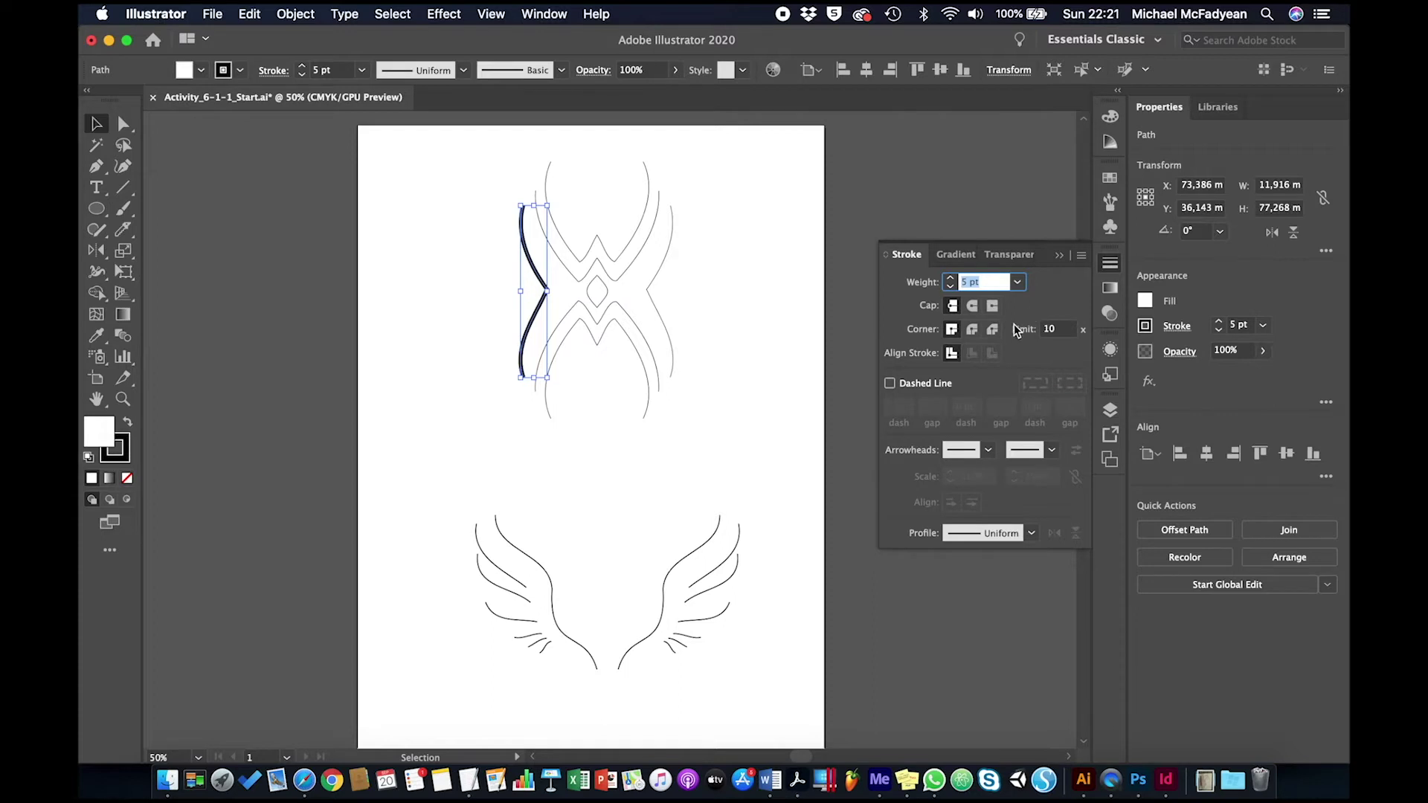
key(super+z)
key(super+z)
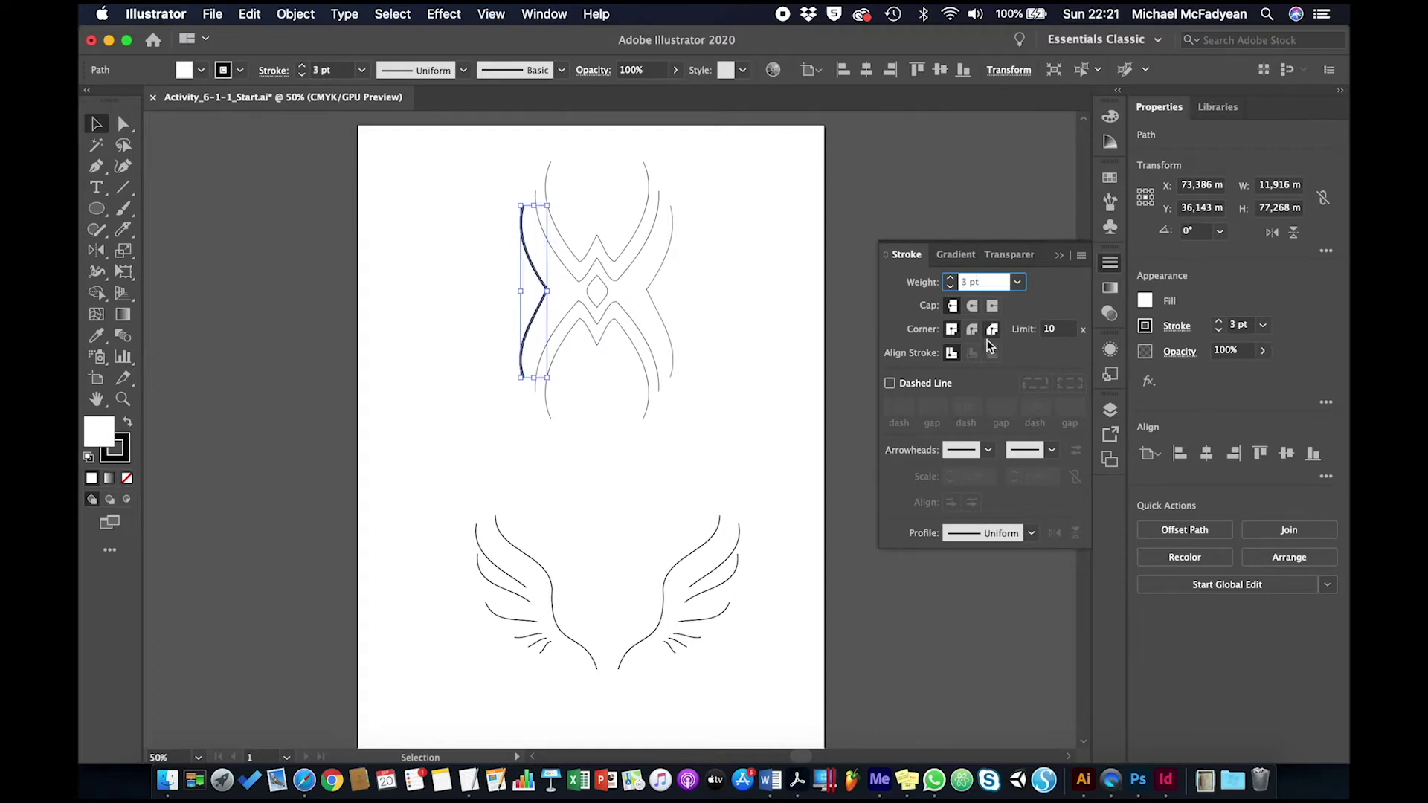
key(super+z)
key(super+z)
key(super+z)
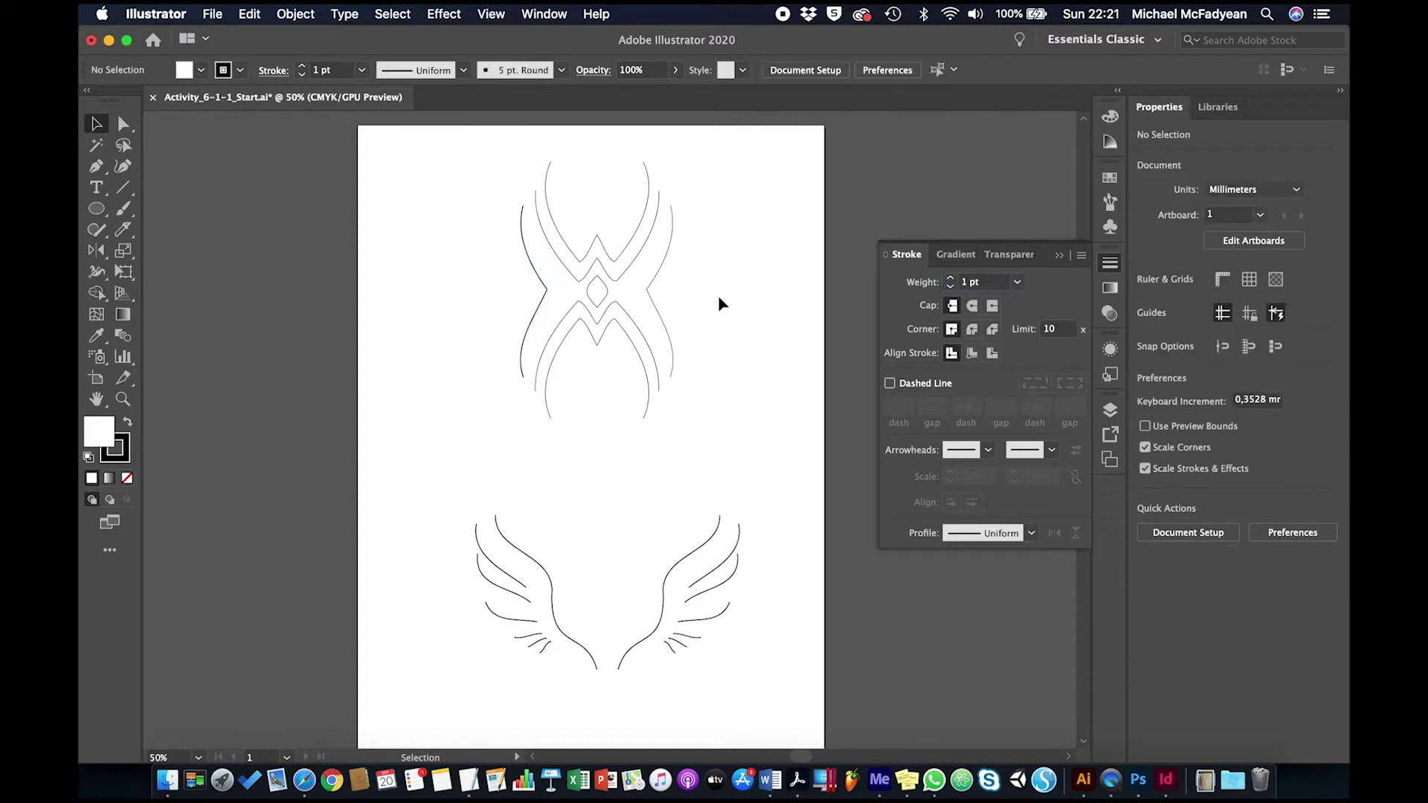
key(super+z)
key(super+z)
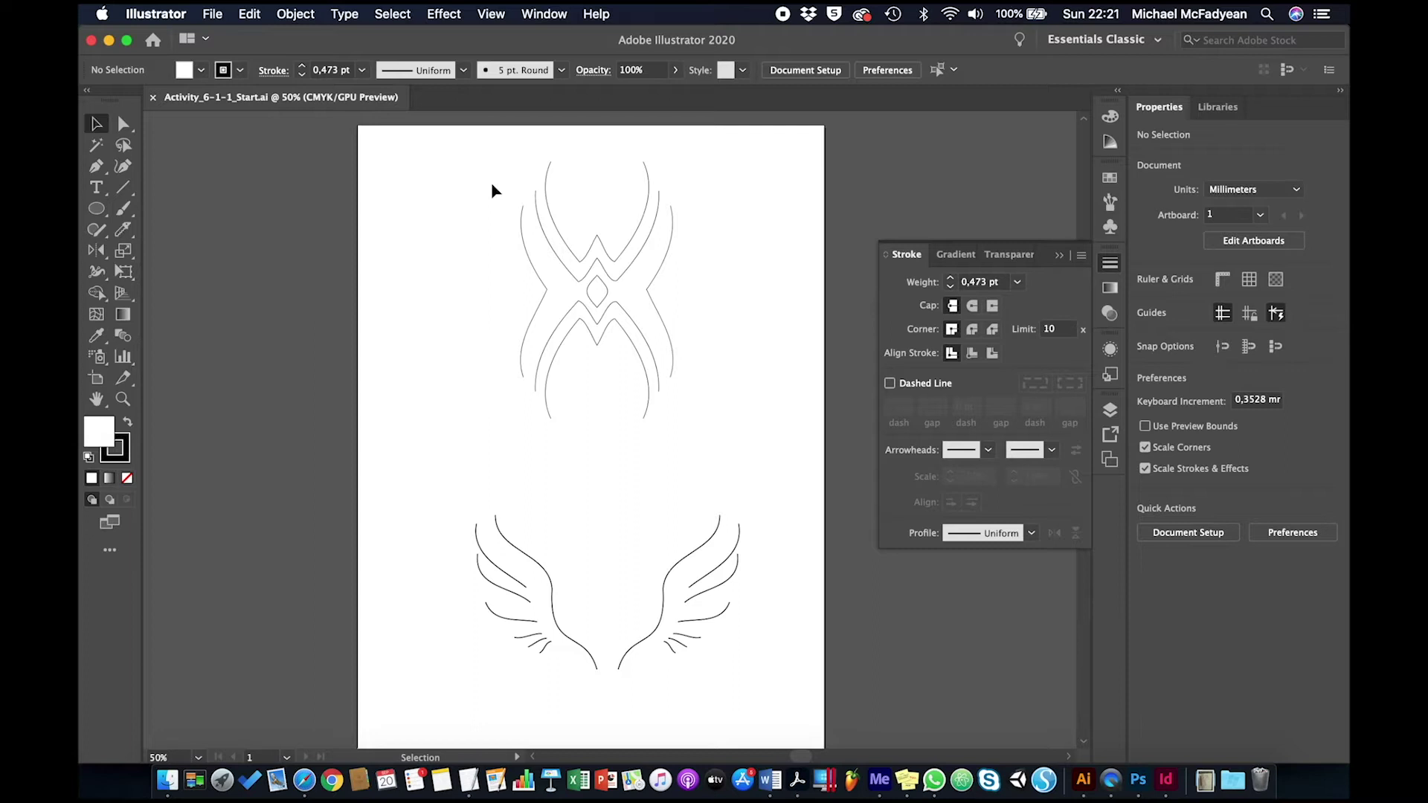
Marquee-select the tribal design, zoom in on it, and reselect all of its paths
drag(477, 166, 778, 372)
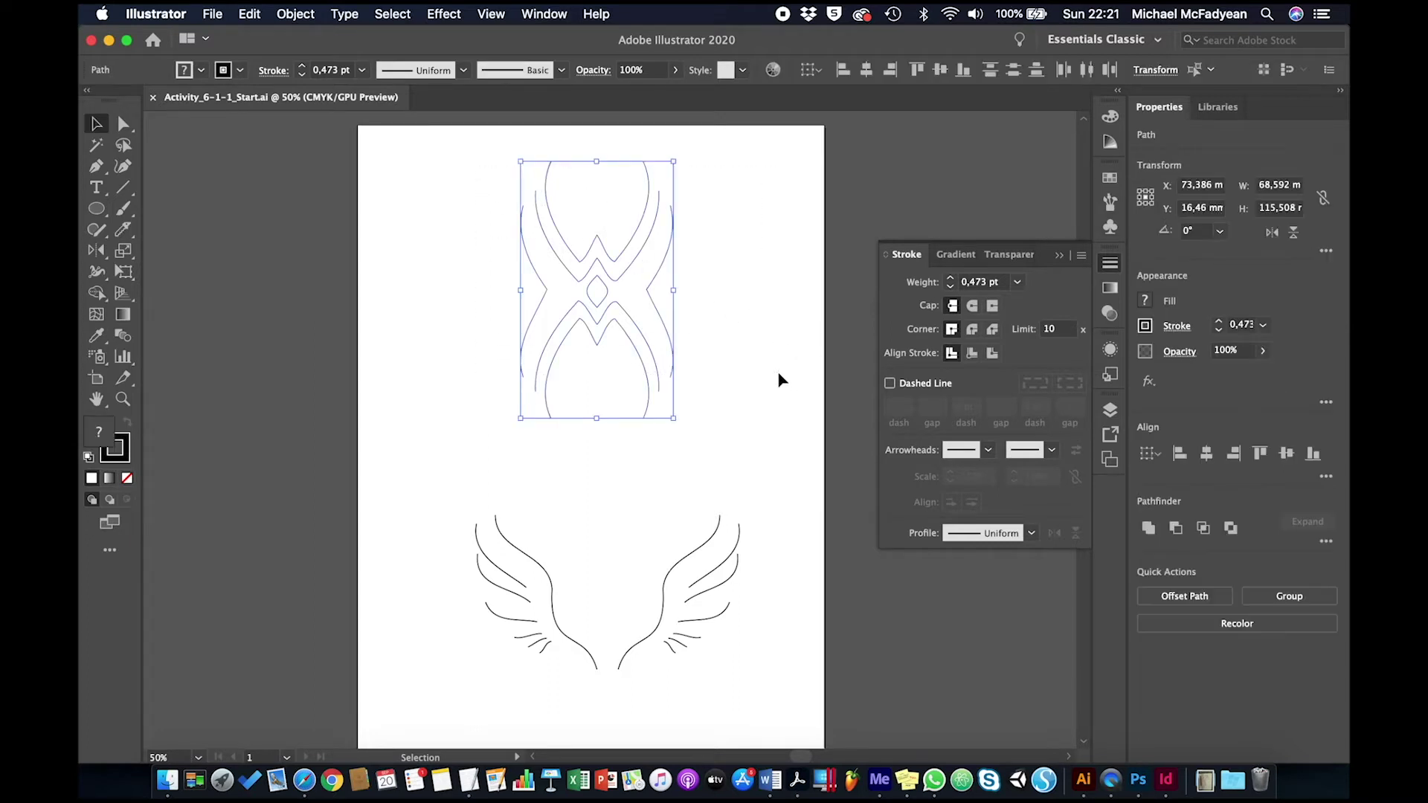
key(a)
key(super+equal)
key(super+equal)
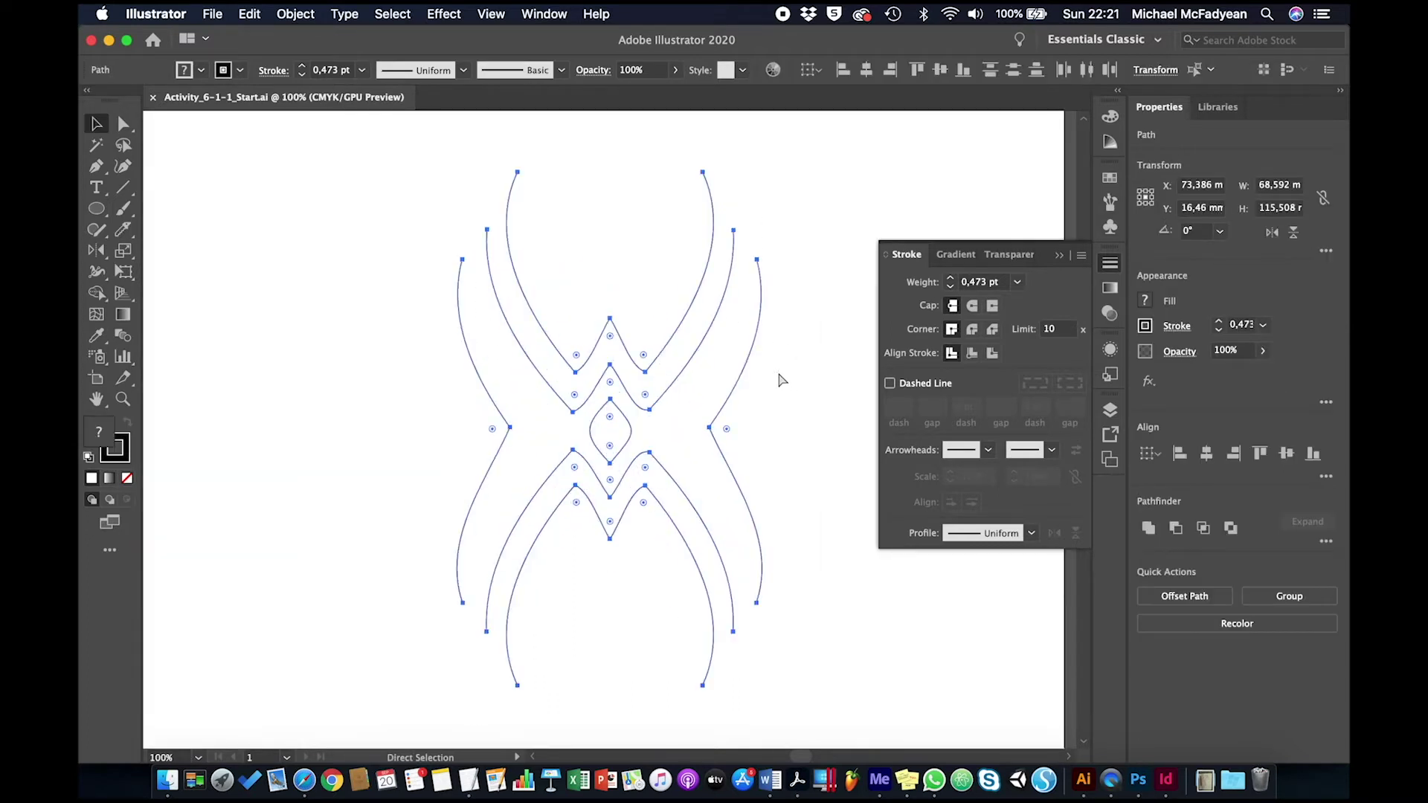
key(v)
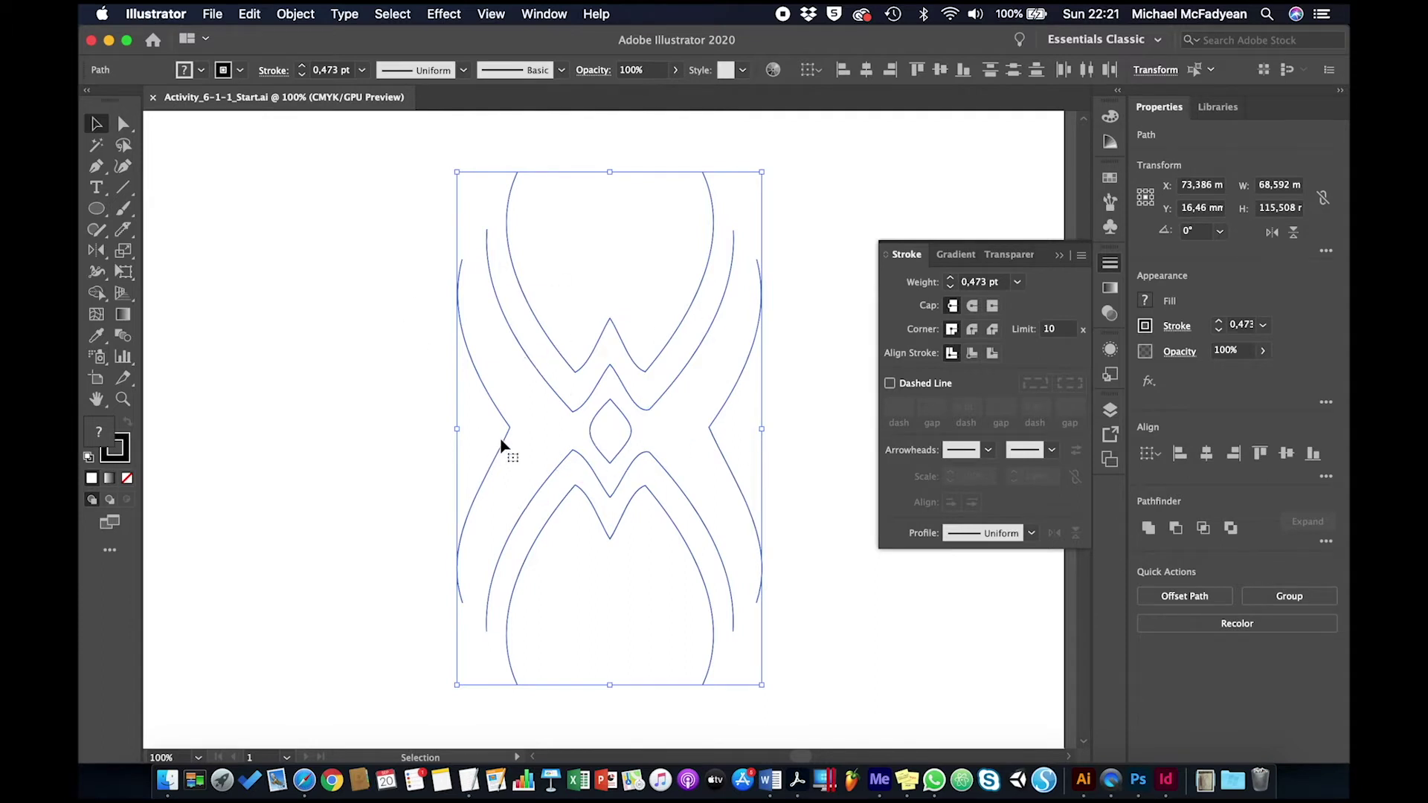
click(366, 457)
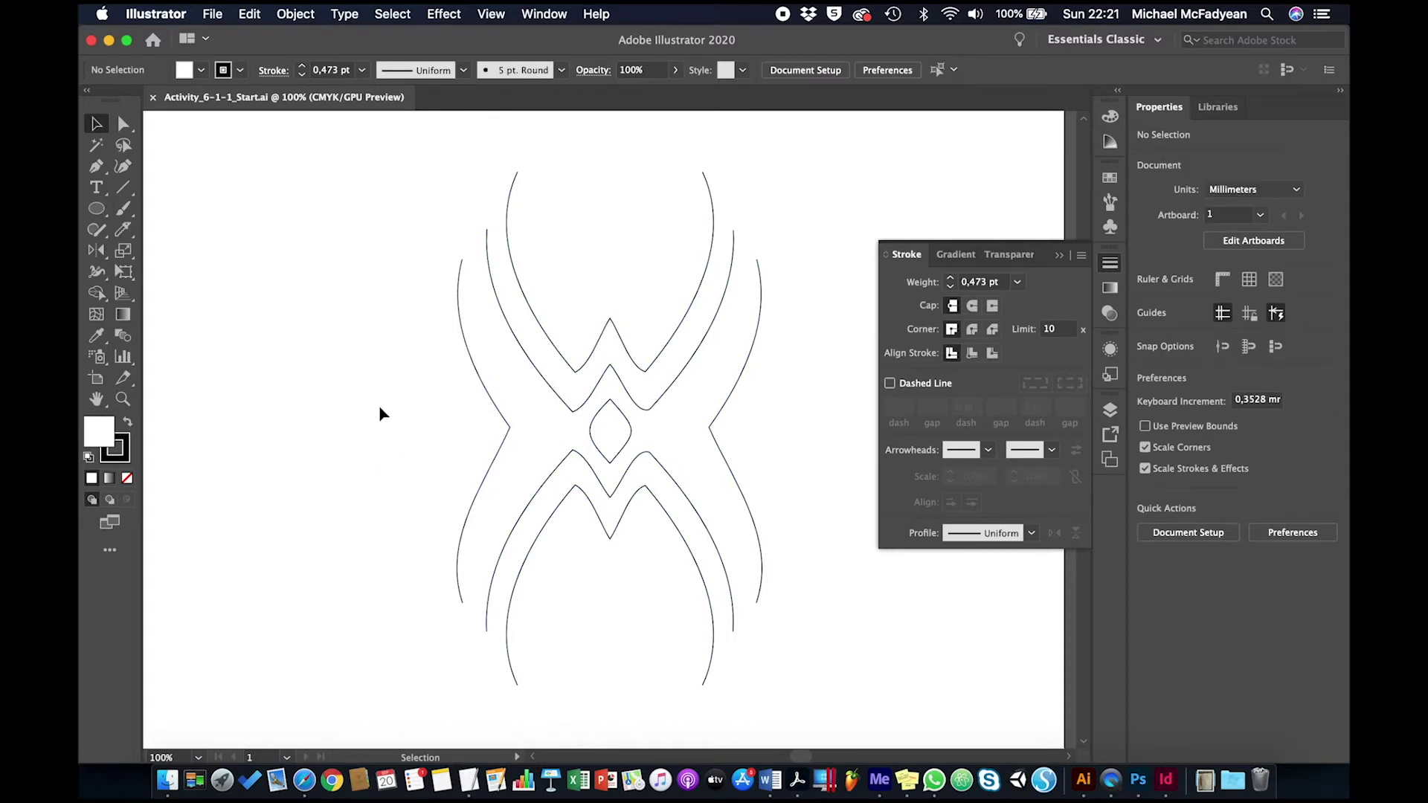
drag(301, 223, 852, 578)
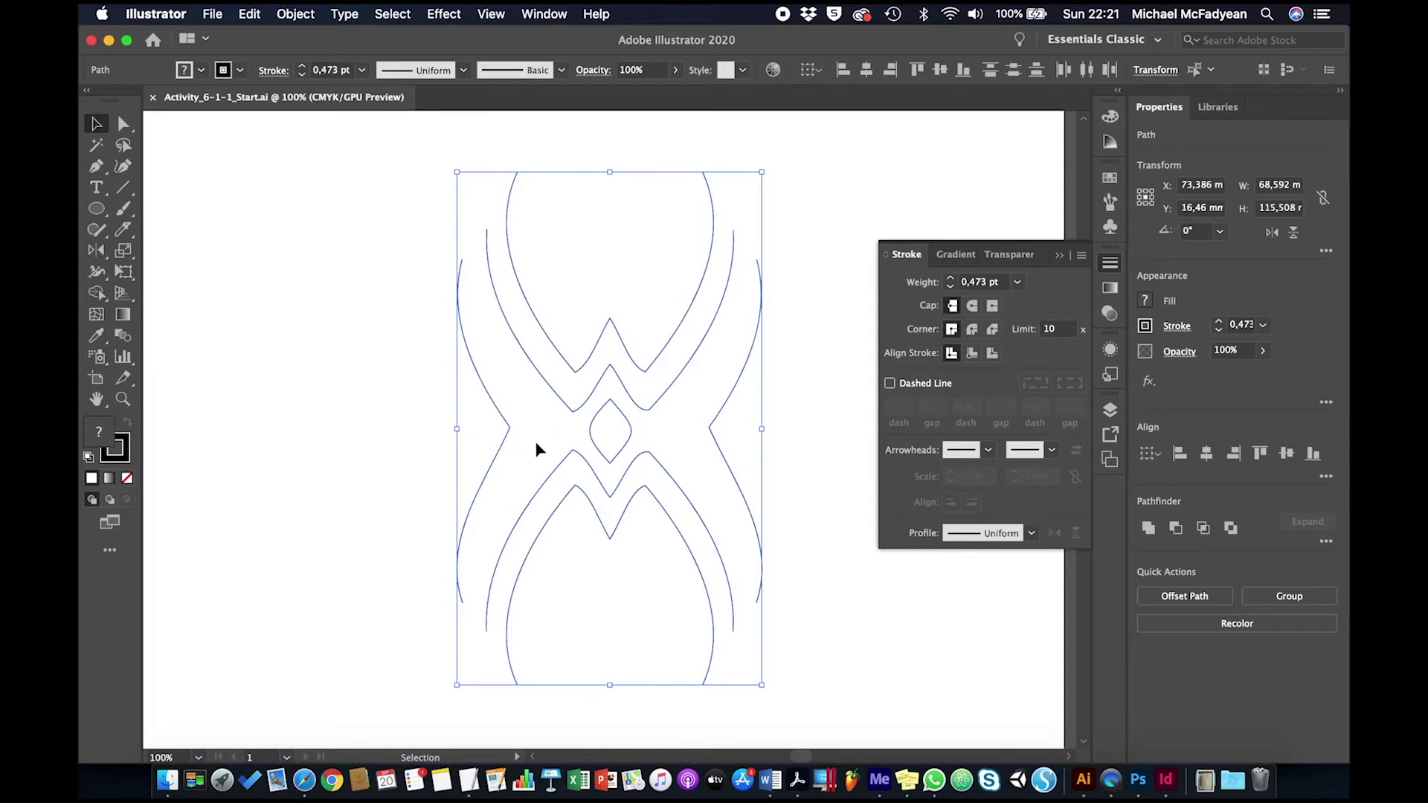
Apply Width Profile 1 to the tribal paths and set their stroke weight to 9 pt
click(461, 71)
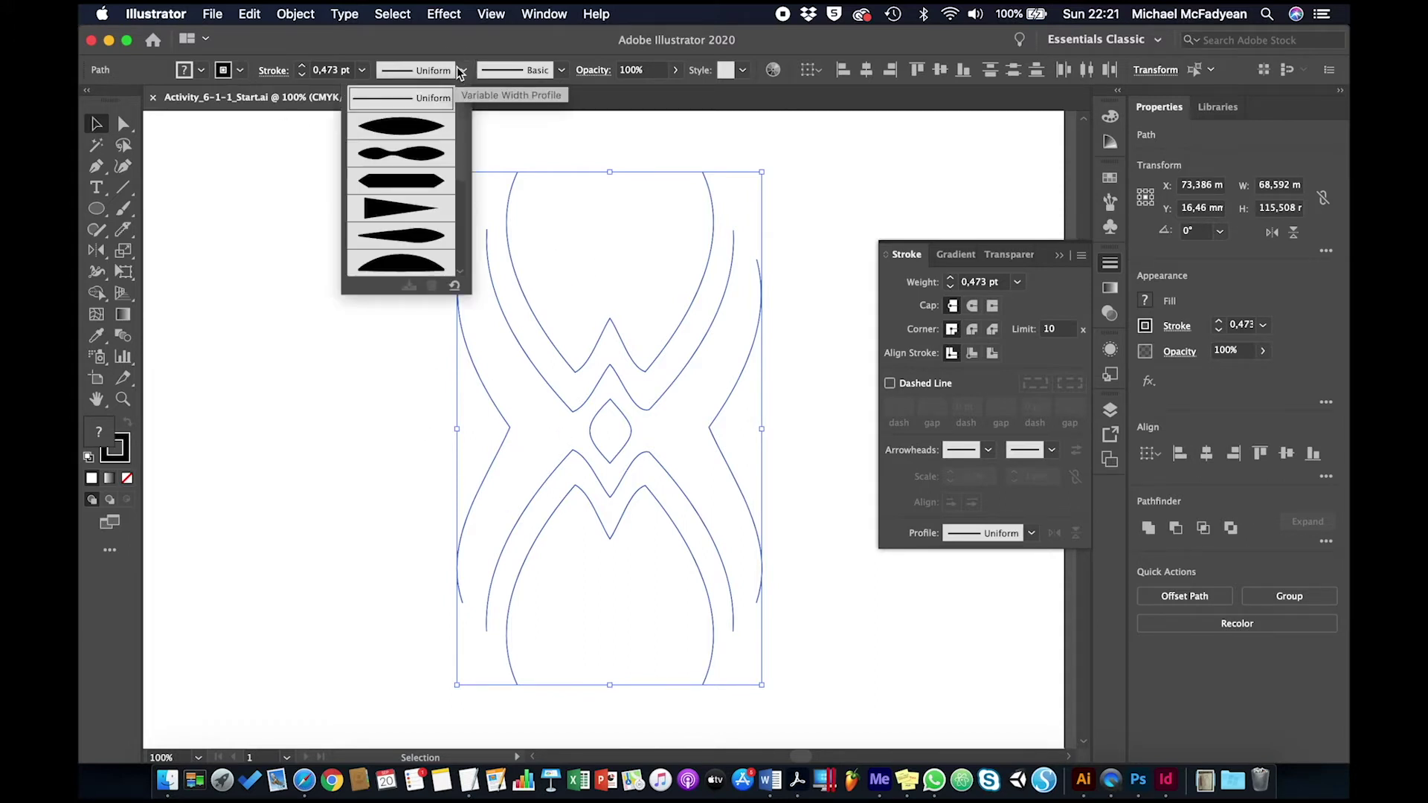
click(418, 123)
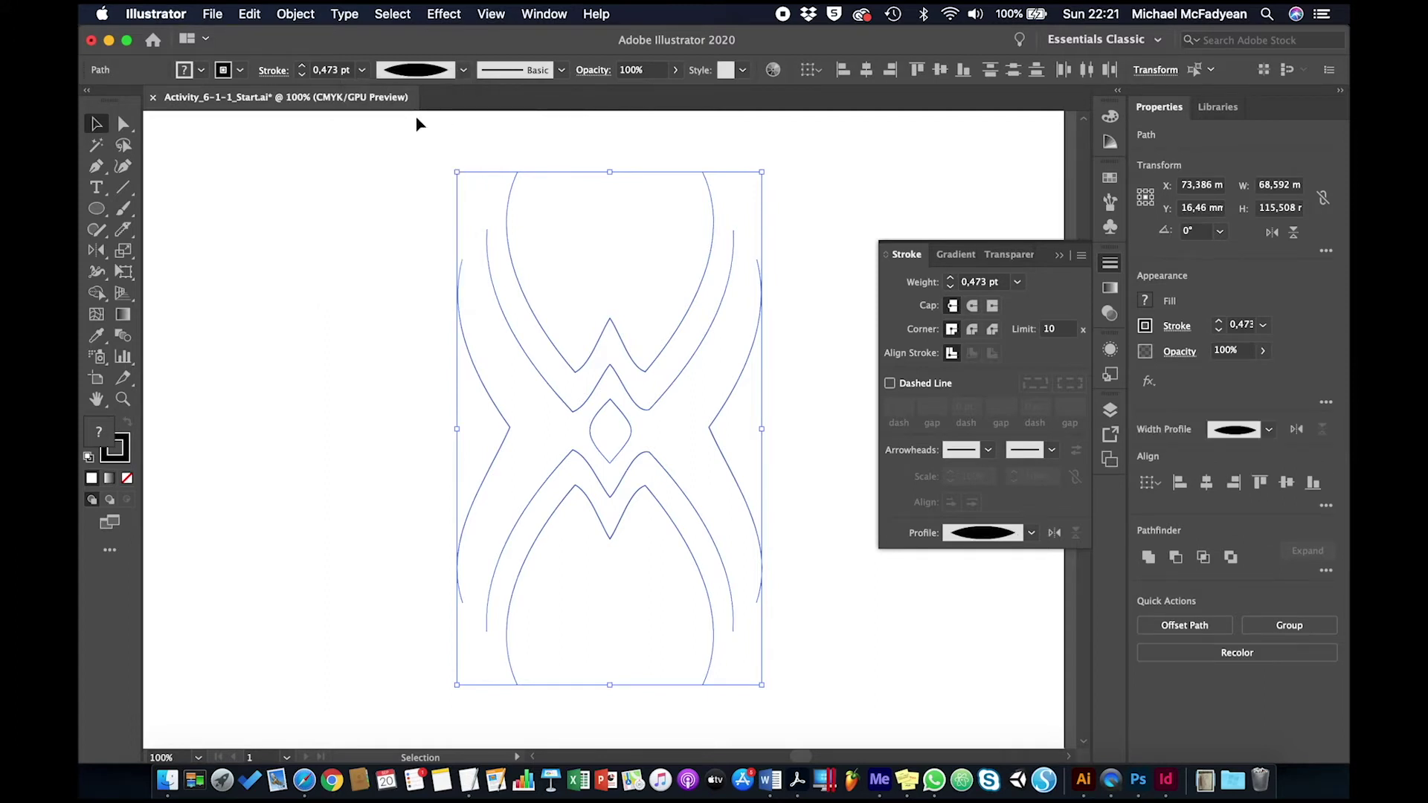
click(304, 67)
click(304, 67)
click(303, 67)
click(303, 67)
click(303, 67)
click(304, 67)
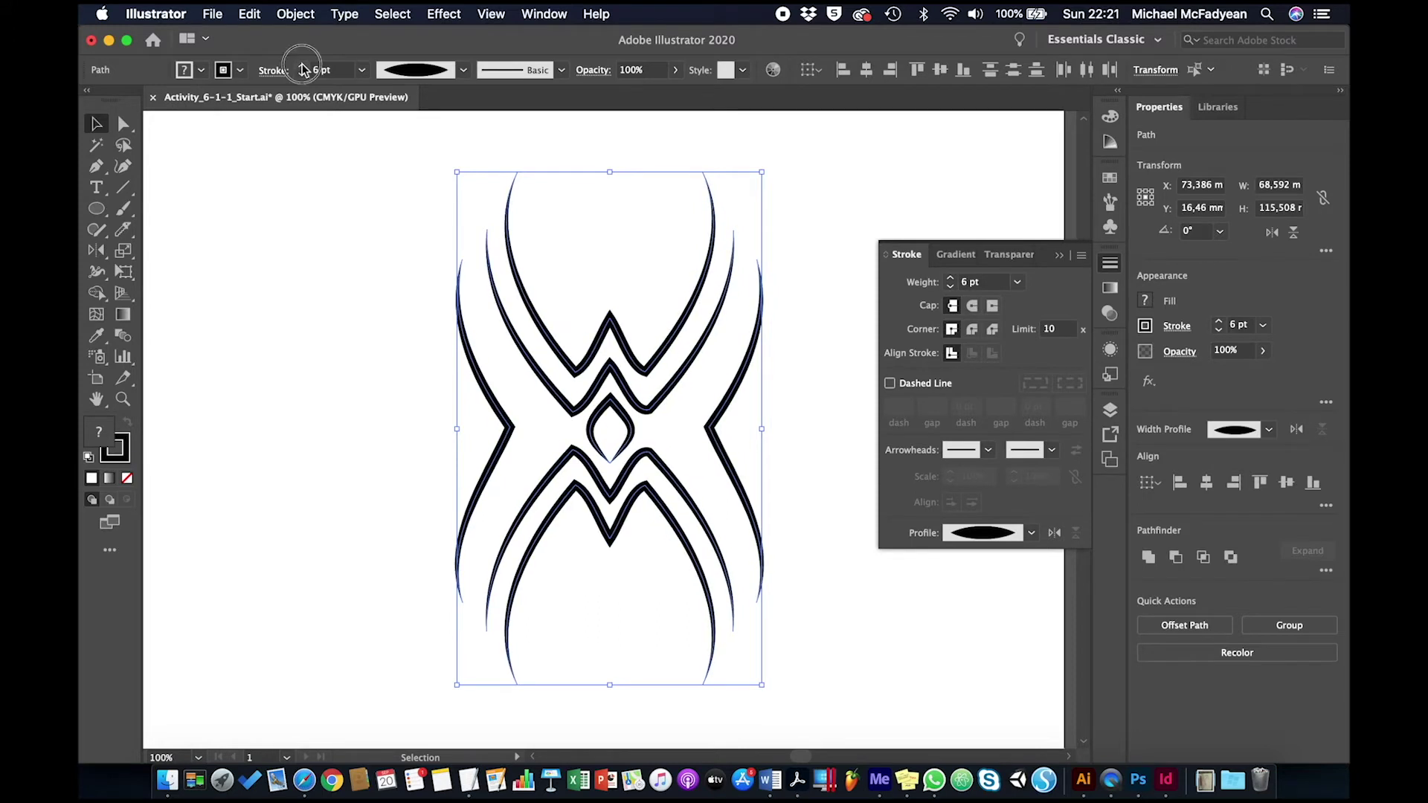
click(304, 67)
click(304, 67)
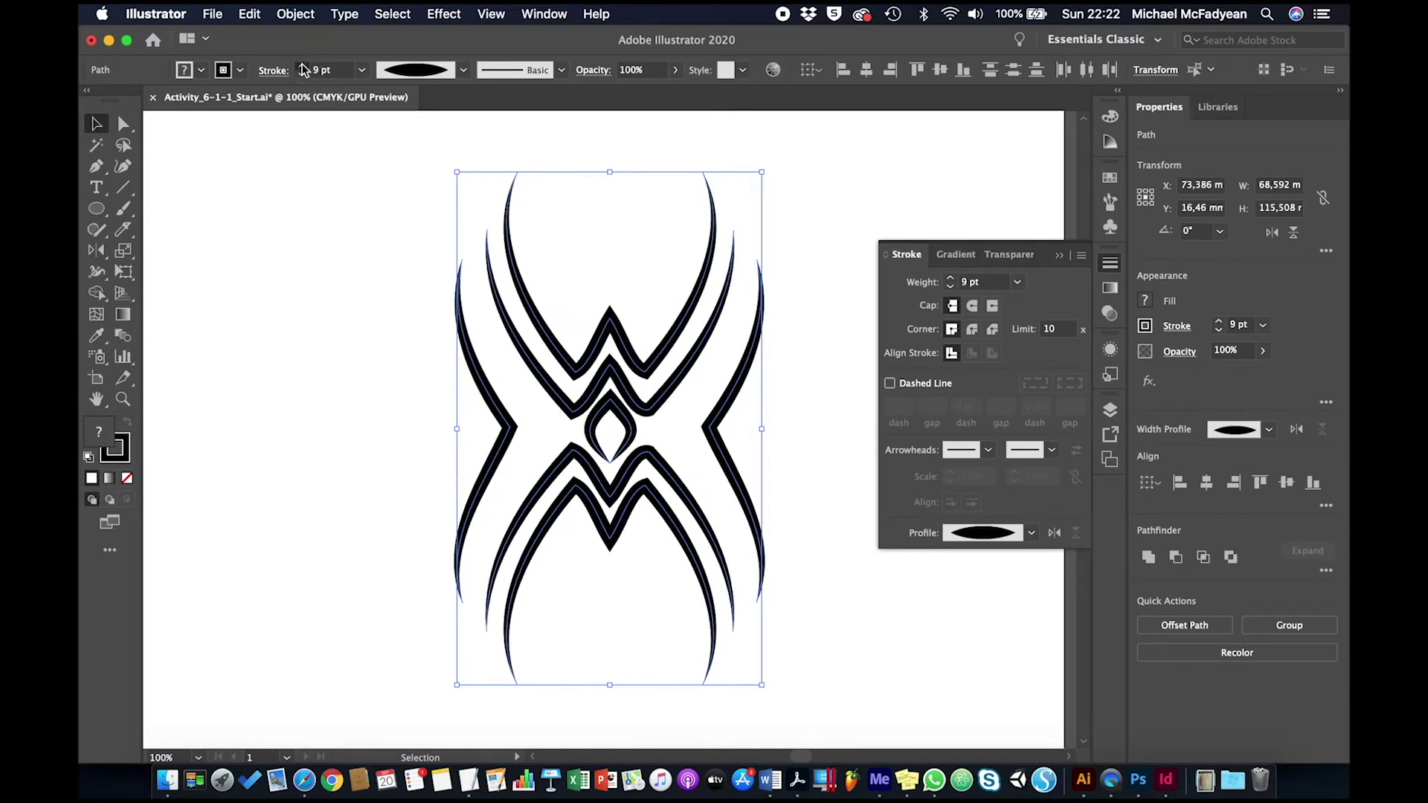
click(303, 67)
click(303, 67)
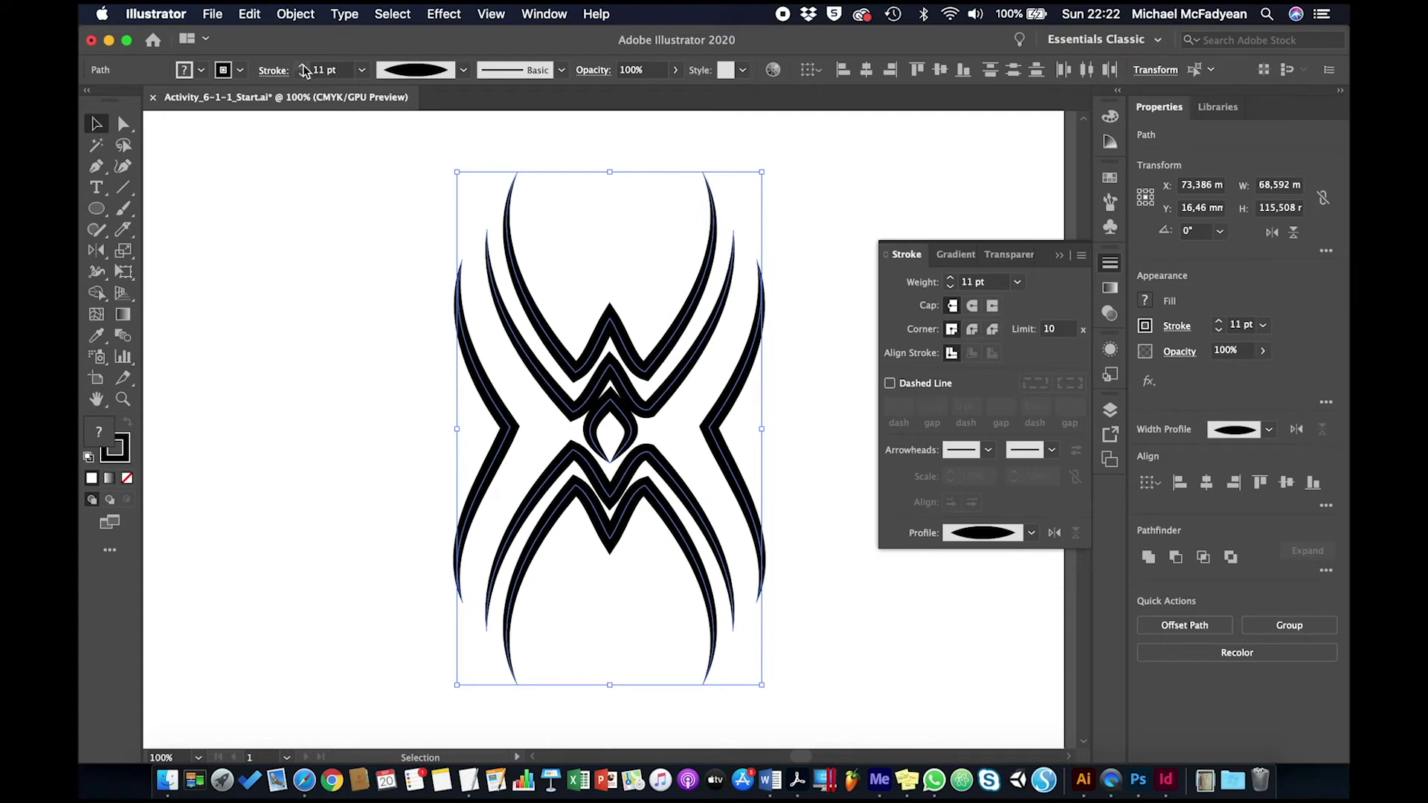
click(303, 76)
click(304, 76)
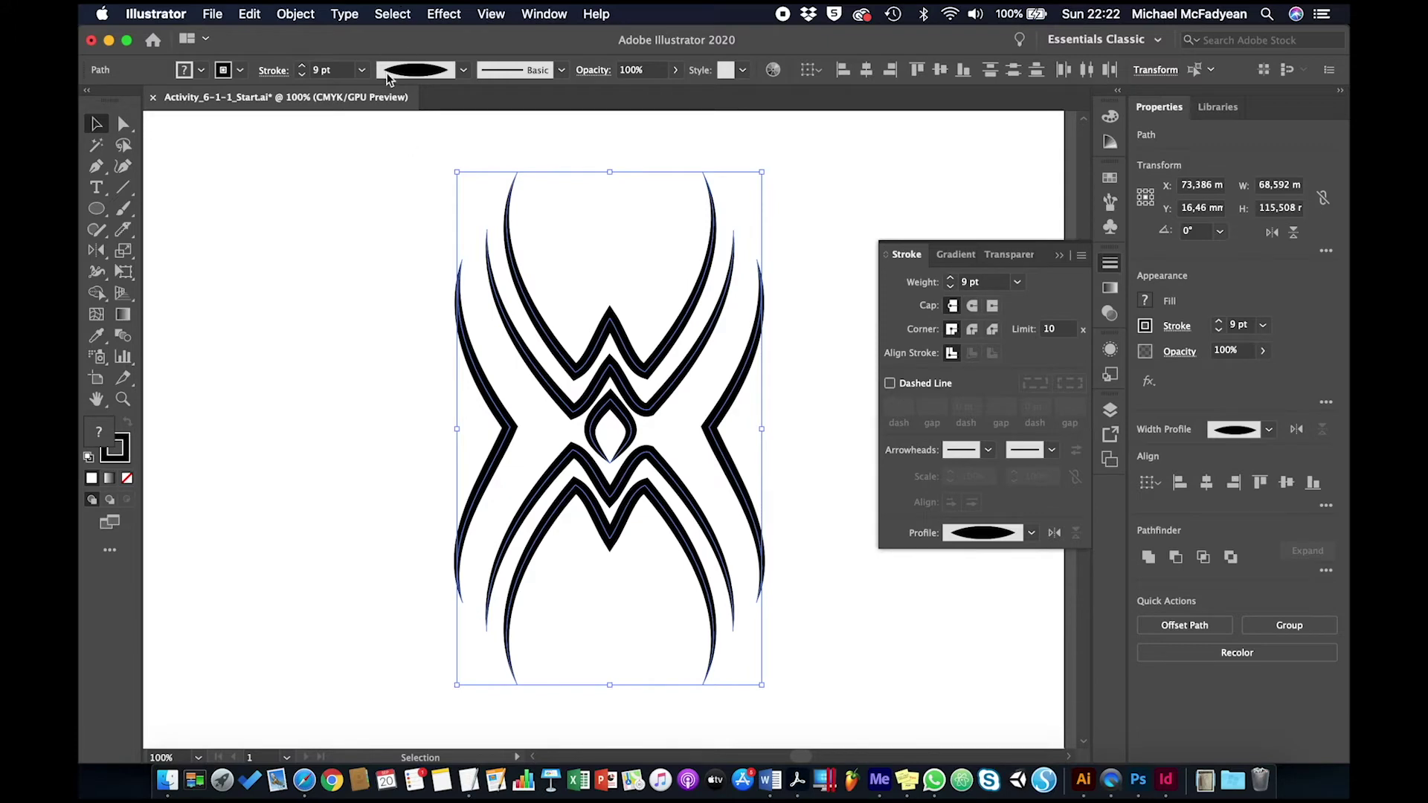
click(446, 74)
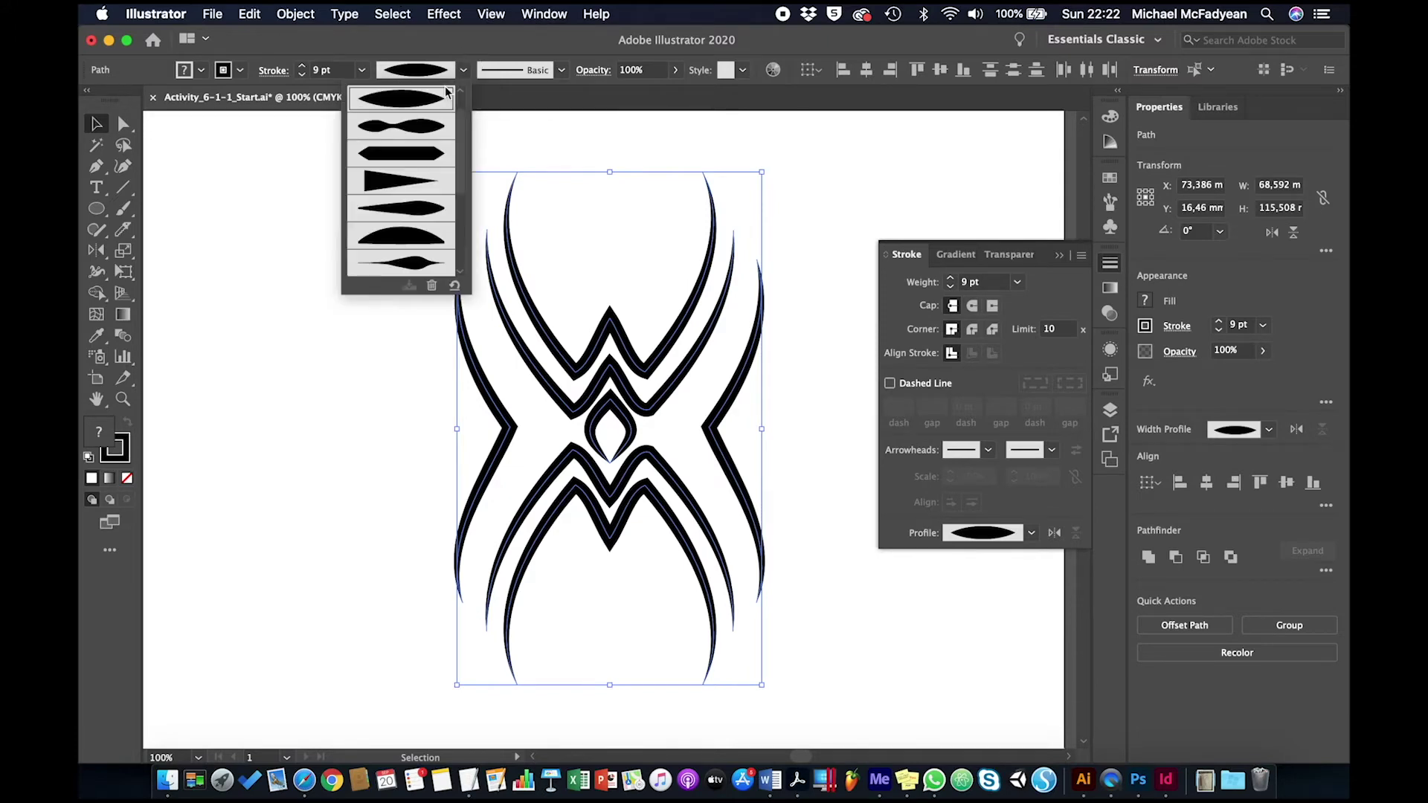
Try a tapering width profile, then undo the strokes back to 0.473 pt
click(419, 130)
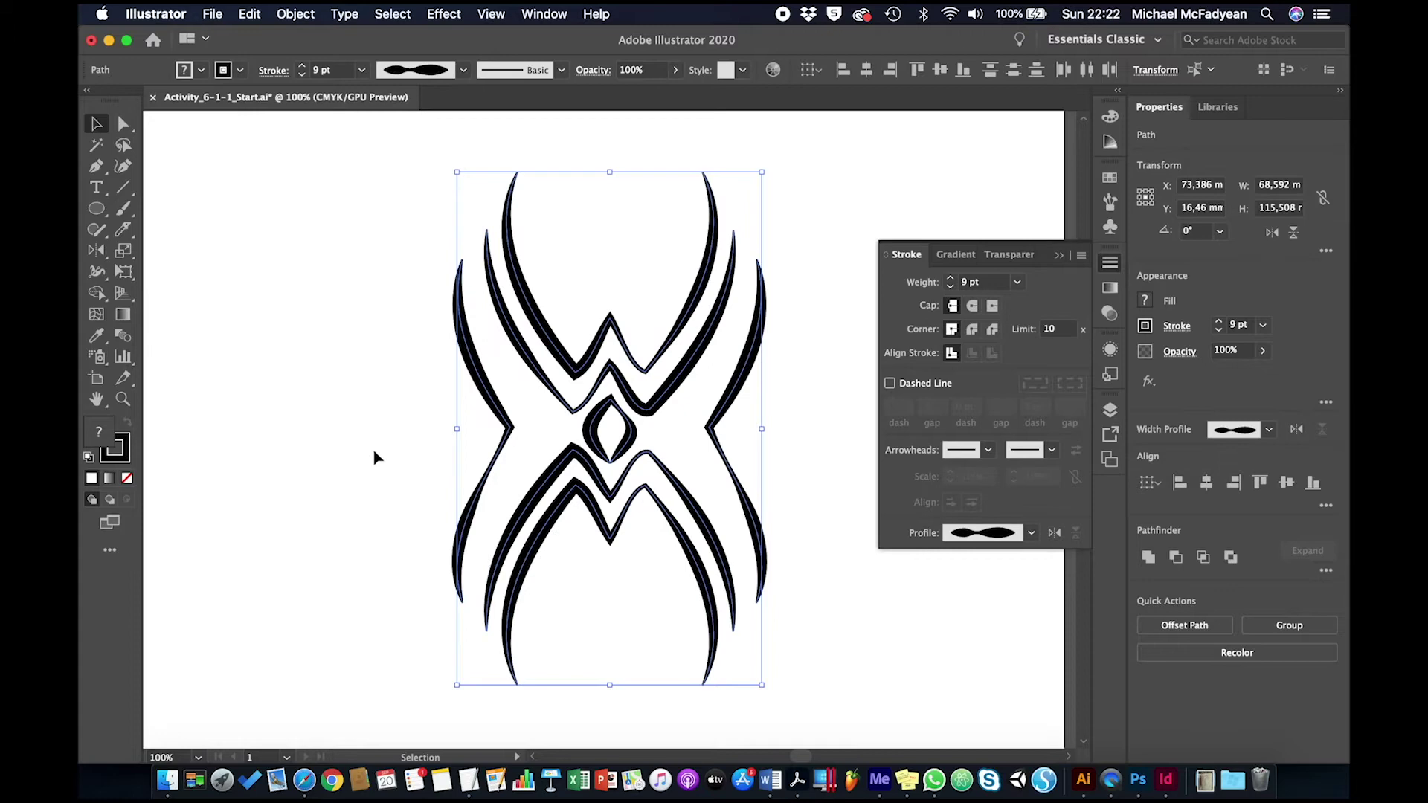
click(371, 483)
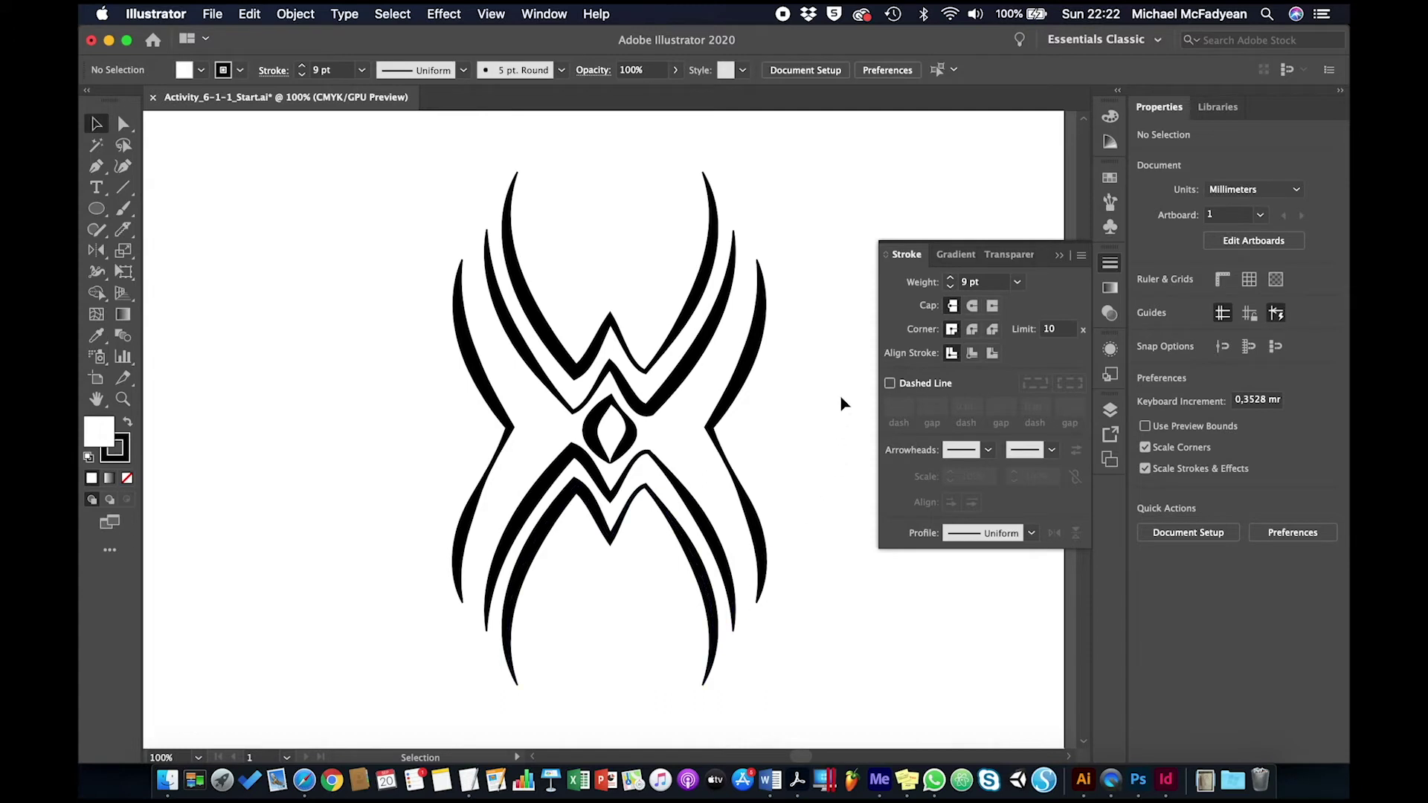
key(a)
key(super+a)
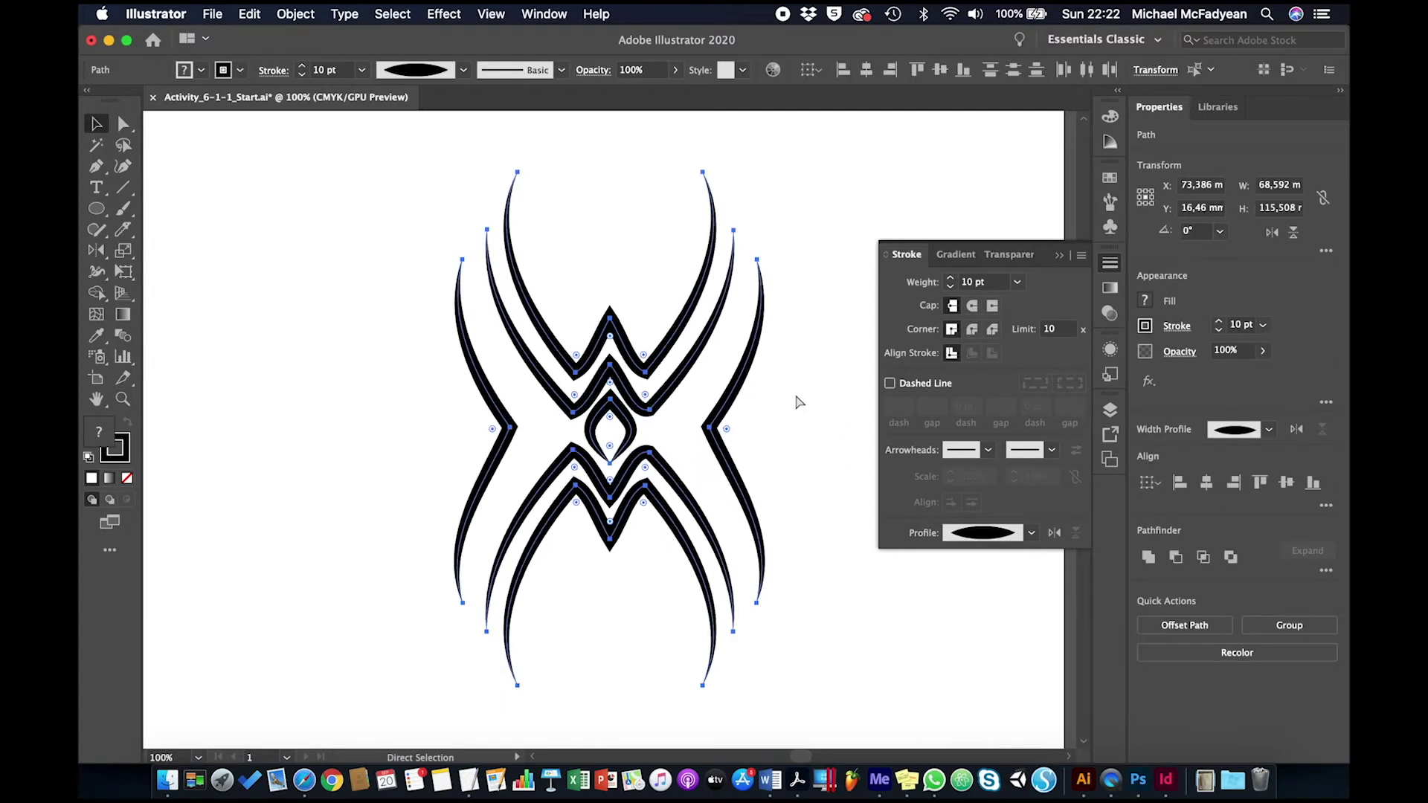
key(super+z)
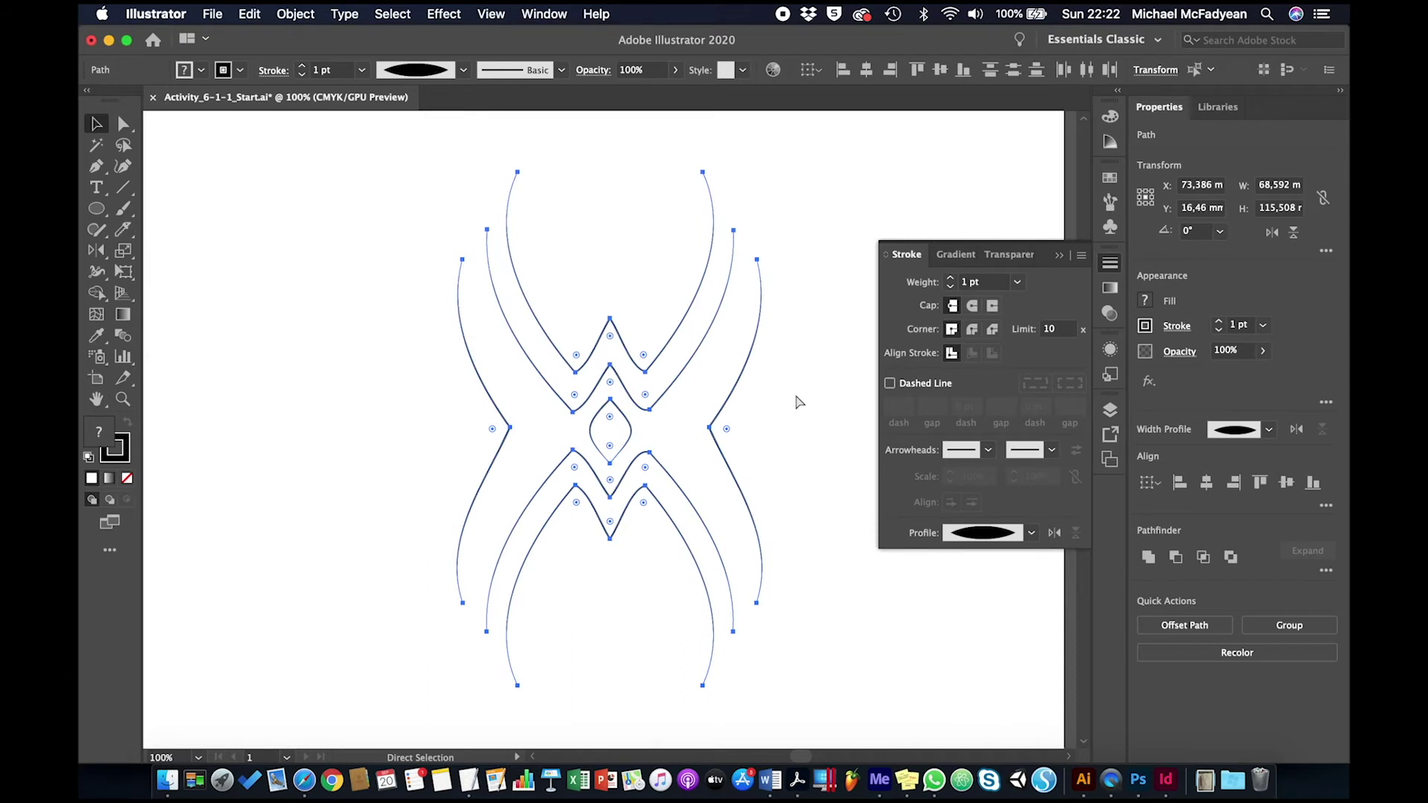
key(super+z)
key(v)
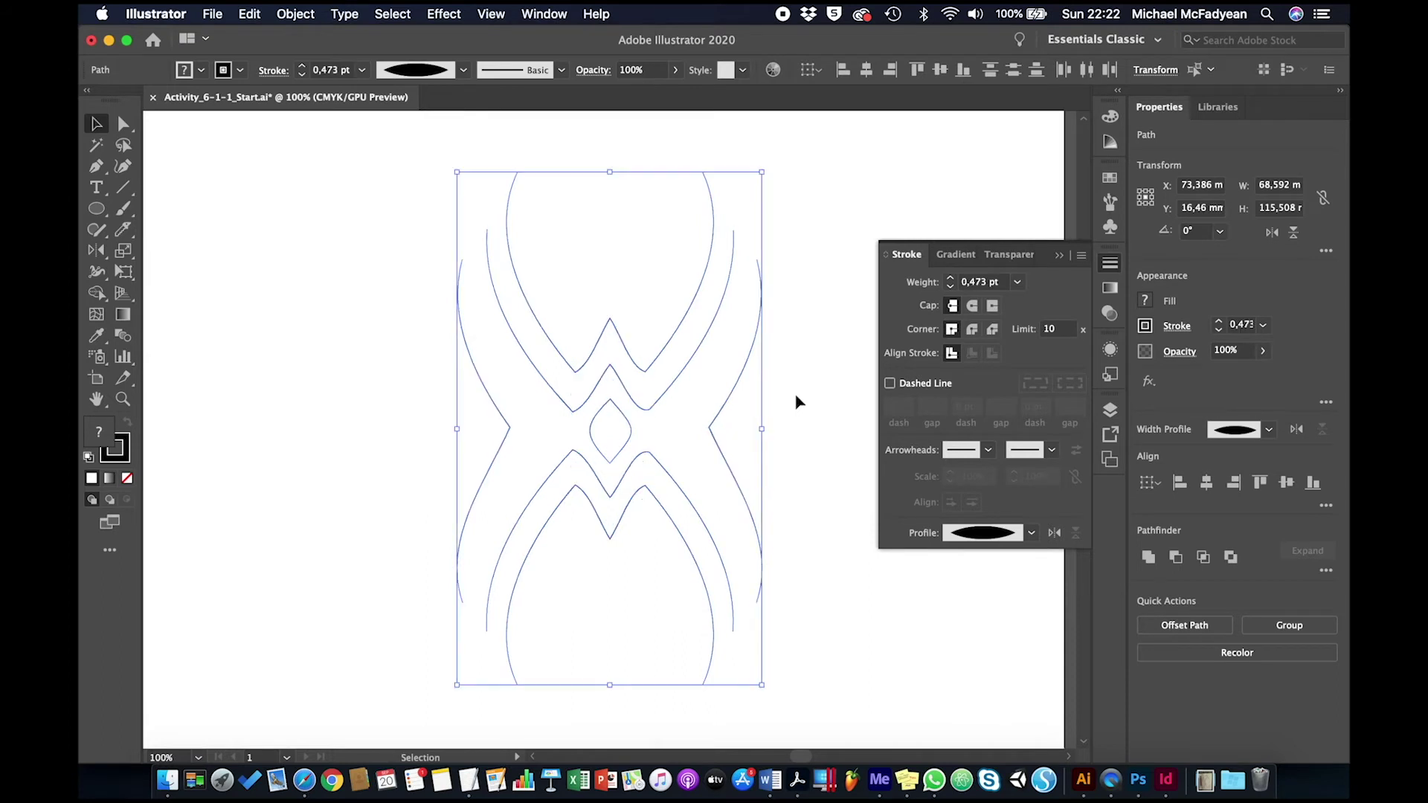
Reselect all the tribal paths and reset their width profile to Uniform
click(388, 301)
click(373, 250)
click(594, 344)
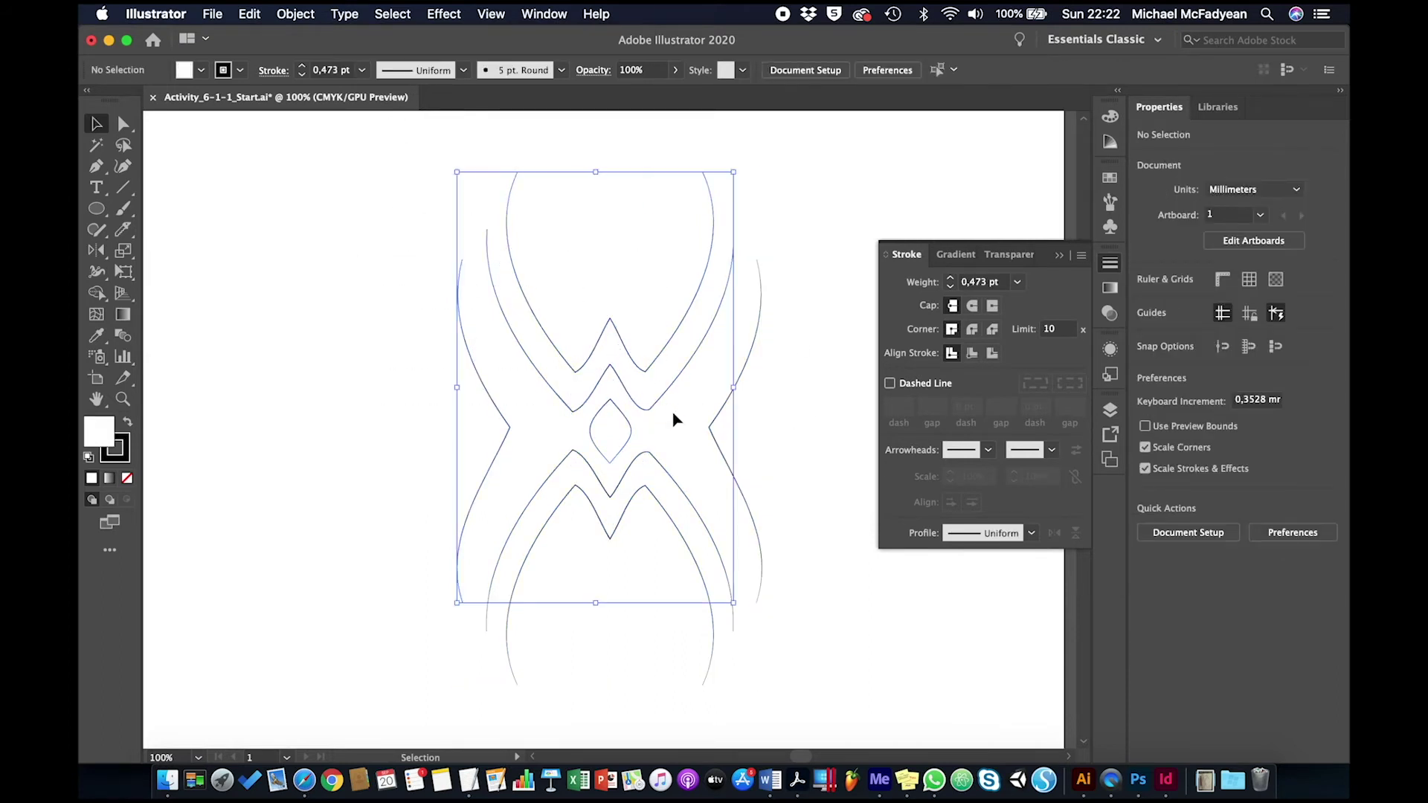
click(854, 548)
drag(379, 295, 812, 556)
click(464, 70)
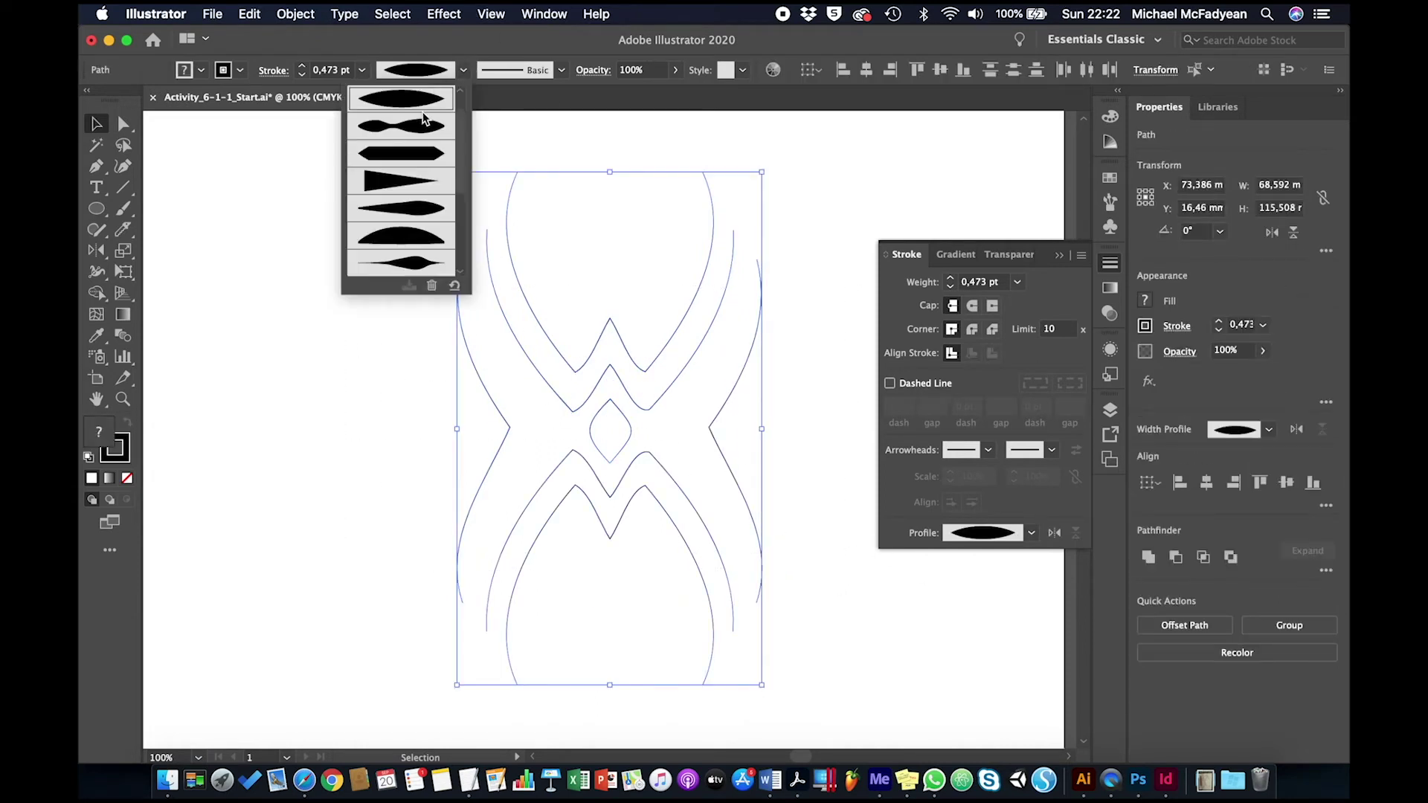
scroll(418, 115, up, 1)
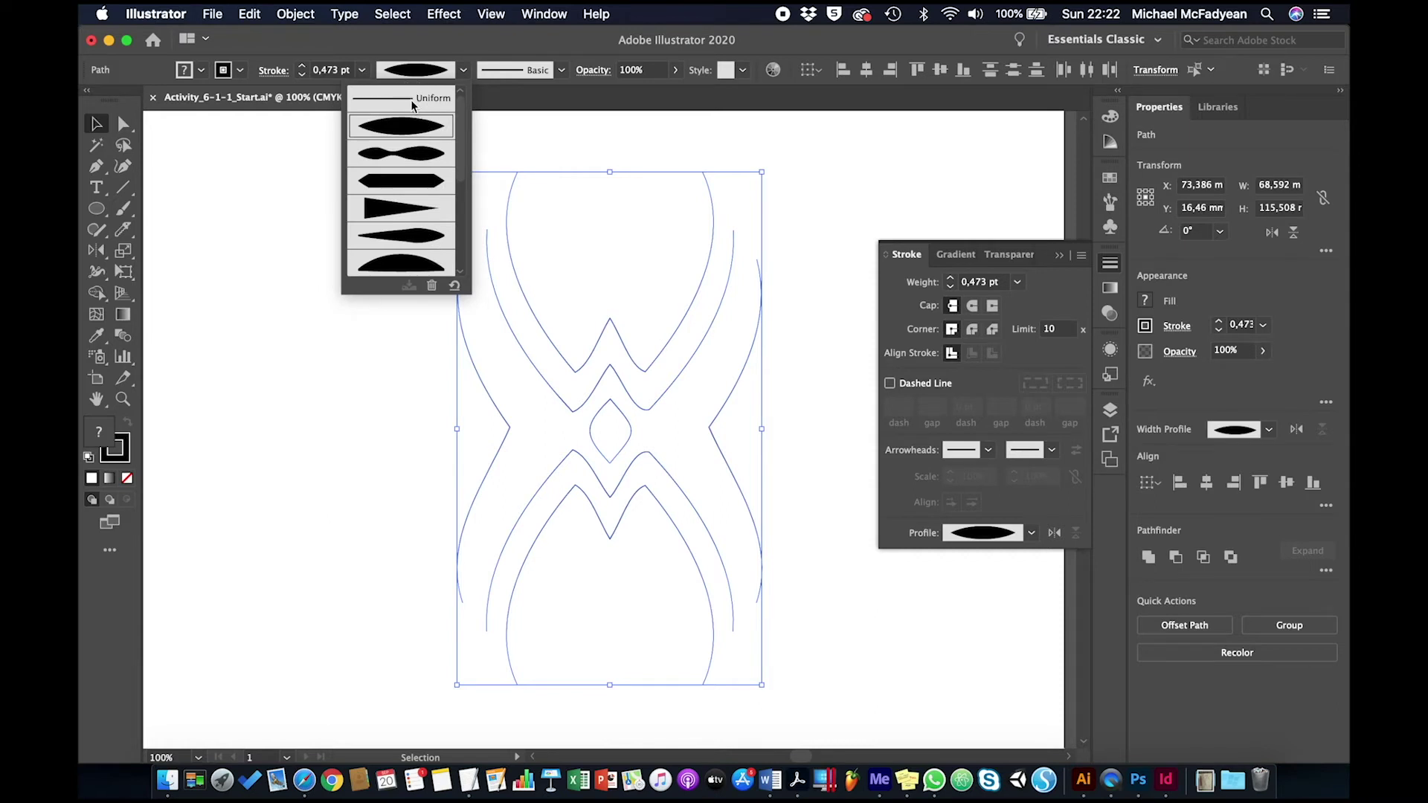
click(413, 105)
click(342, 440)
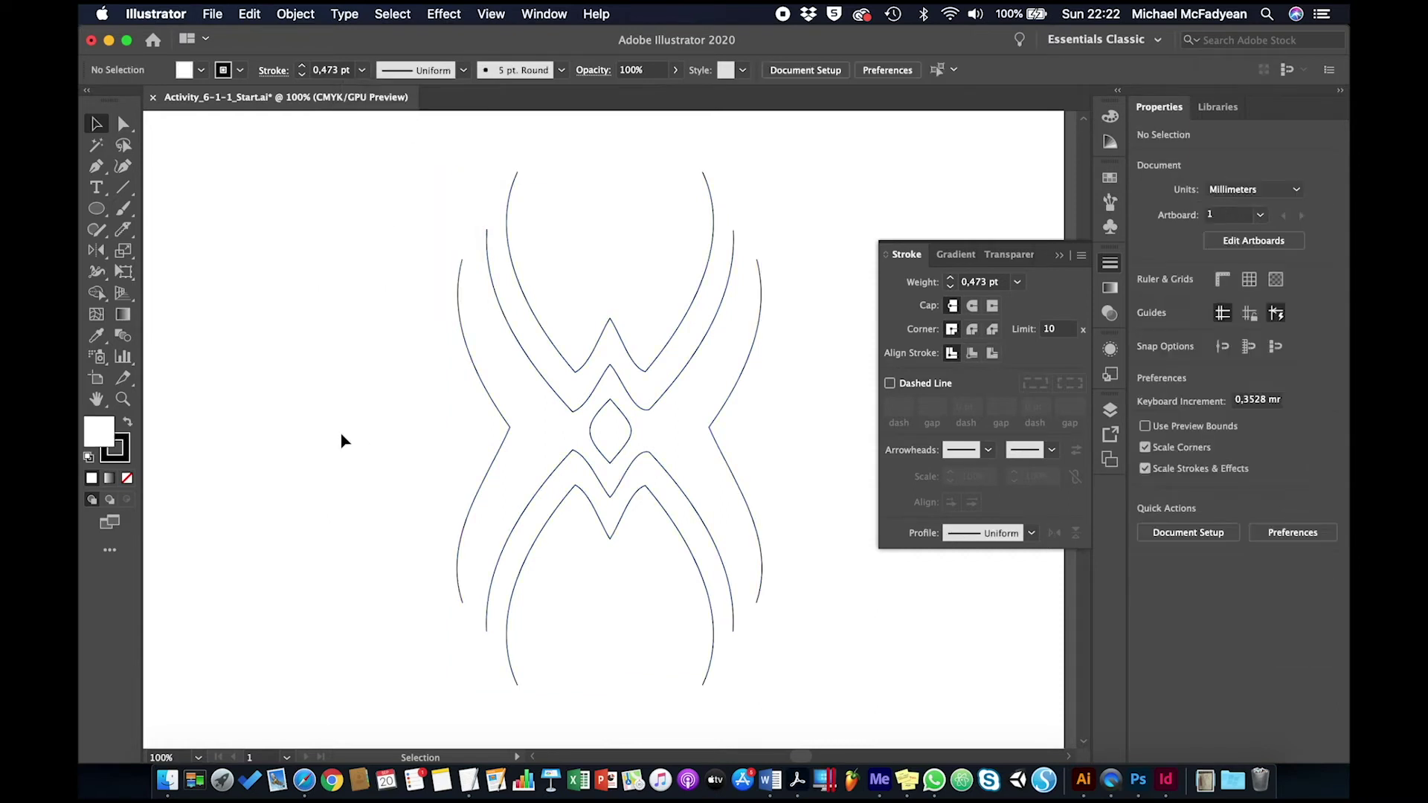
With the Width tool, widen the left and right outer arcs and the upper path's apex and arms
click(95, 272)
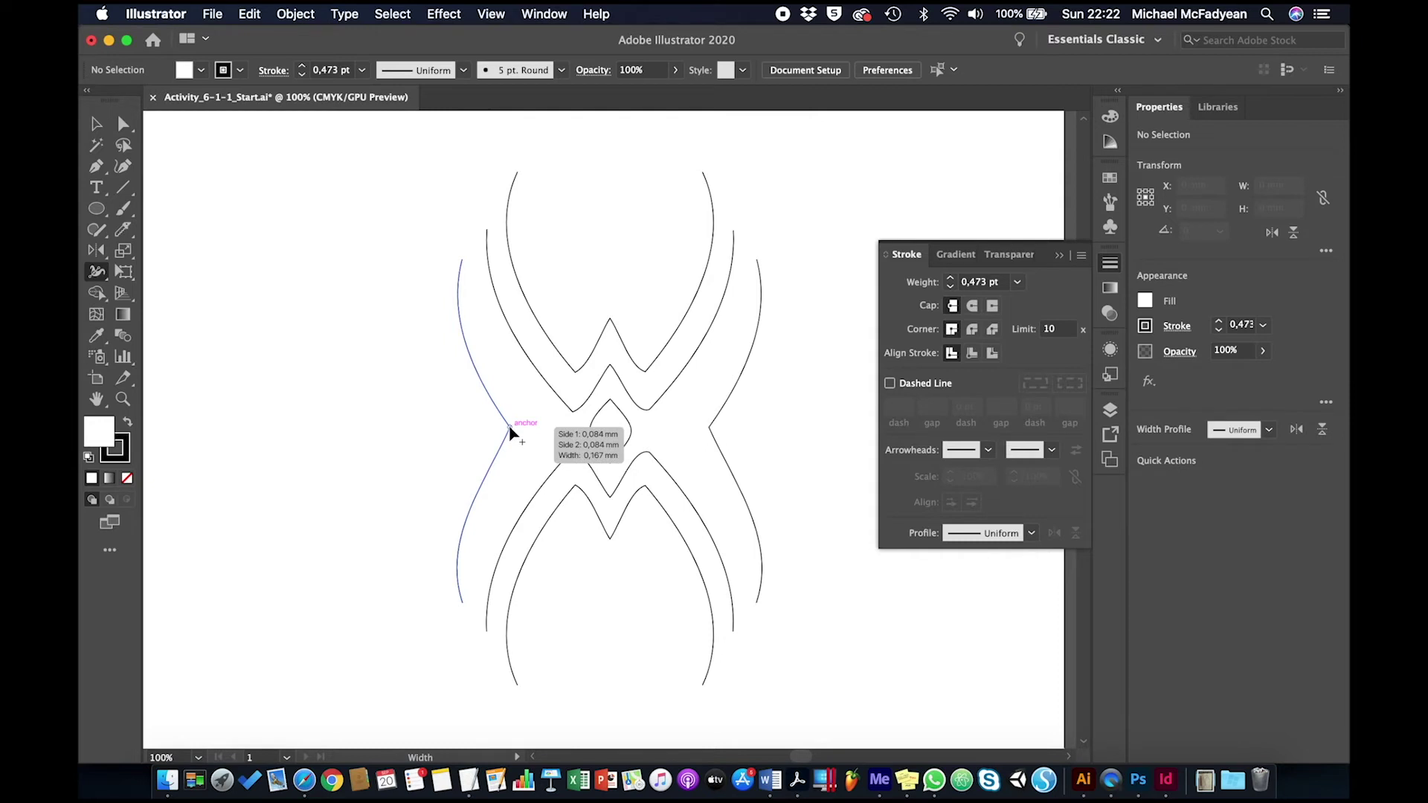
drag(510, 431, 535, 433)
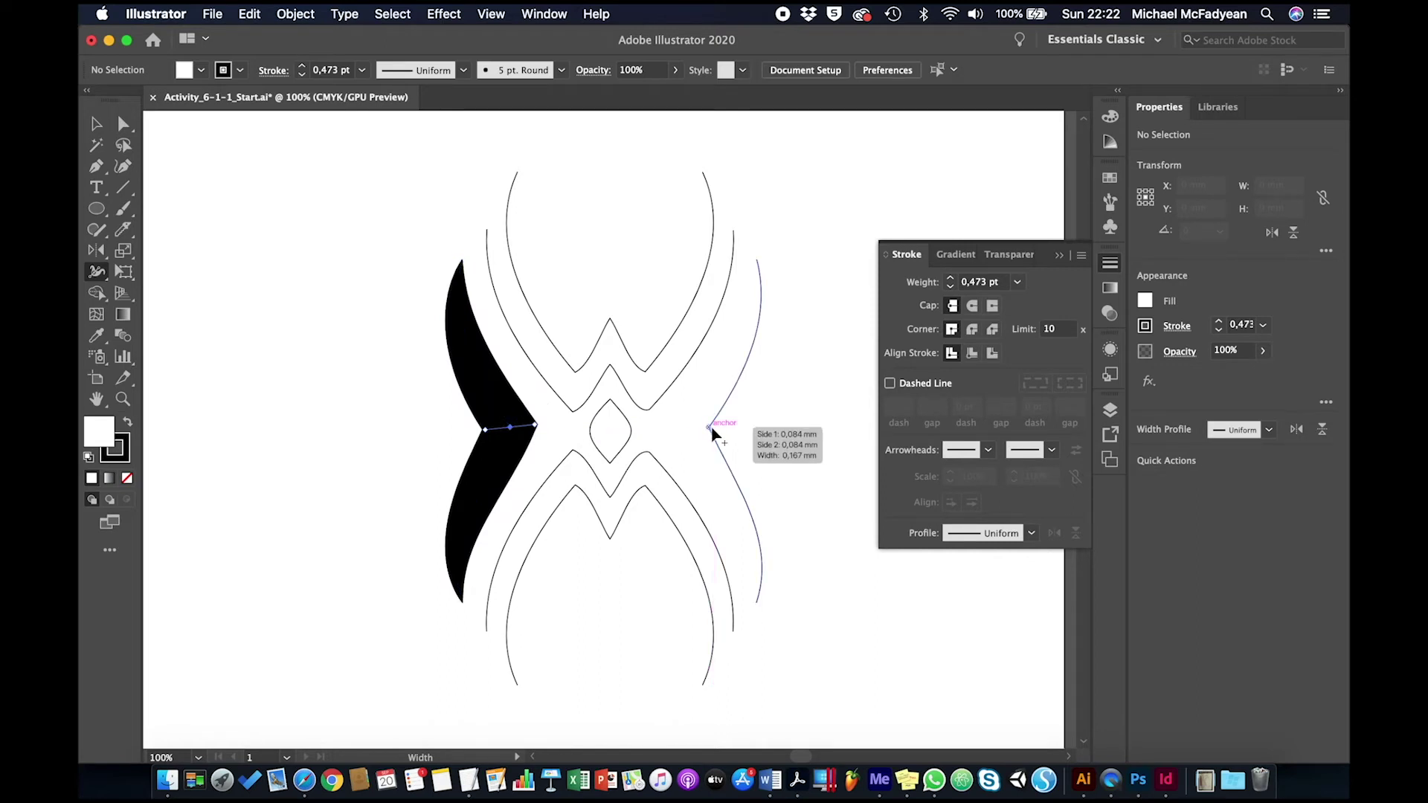
drag(711, 429, 685, 430)
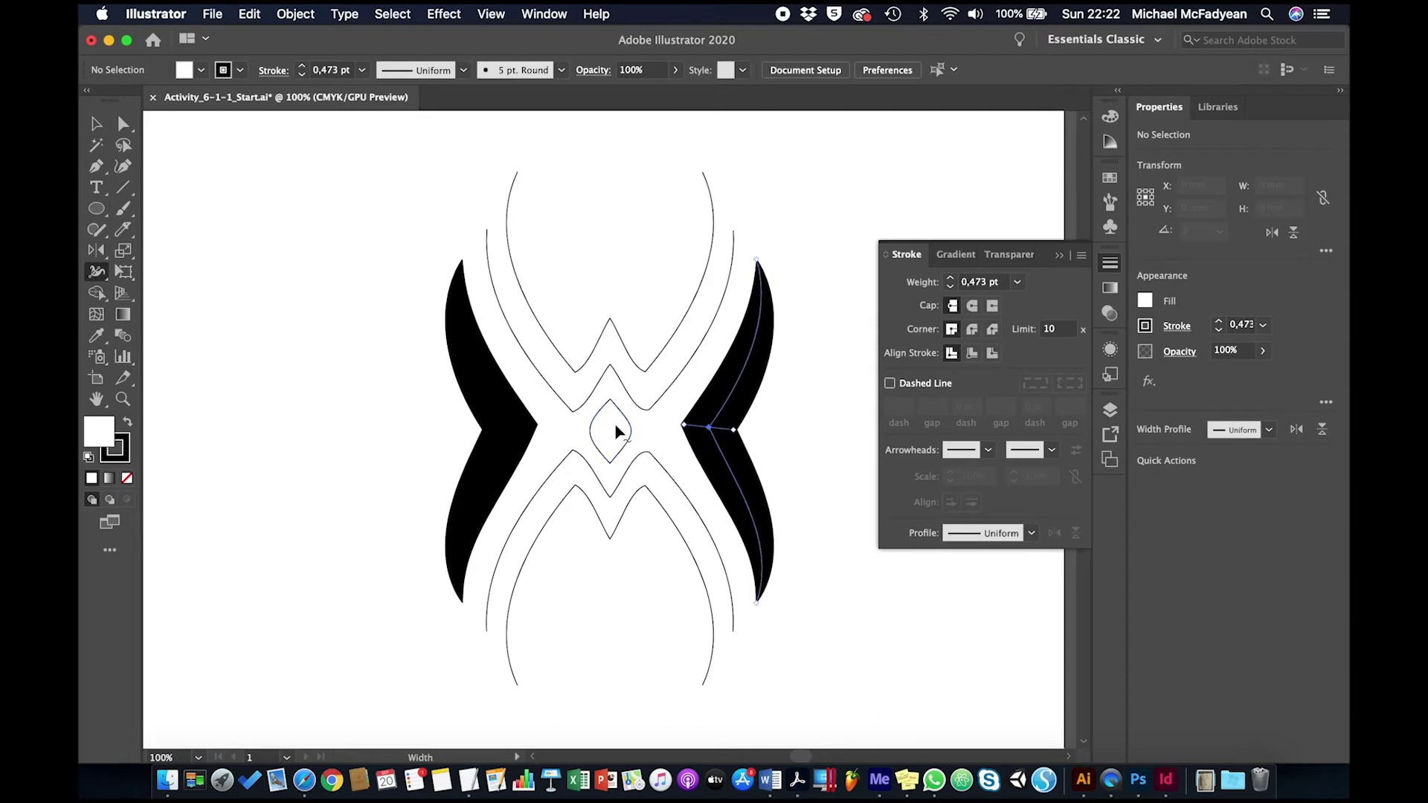
drag(610, 321, 610, 318)
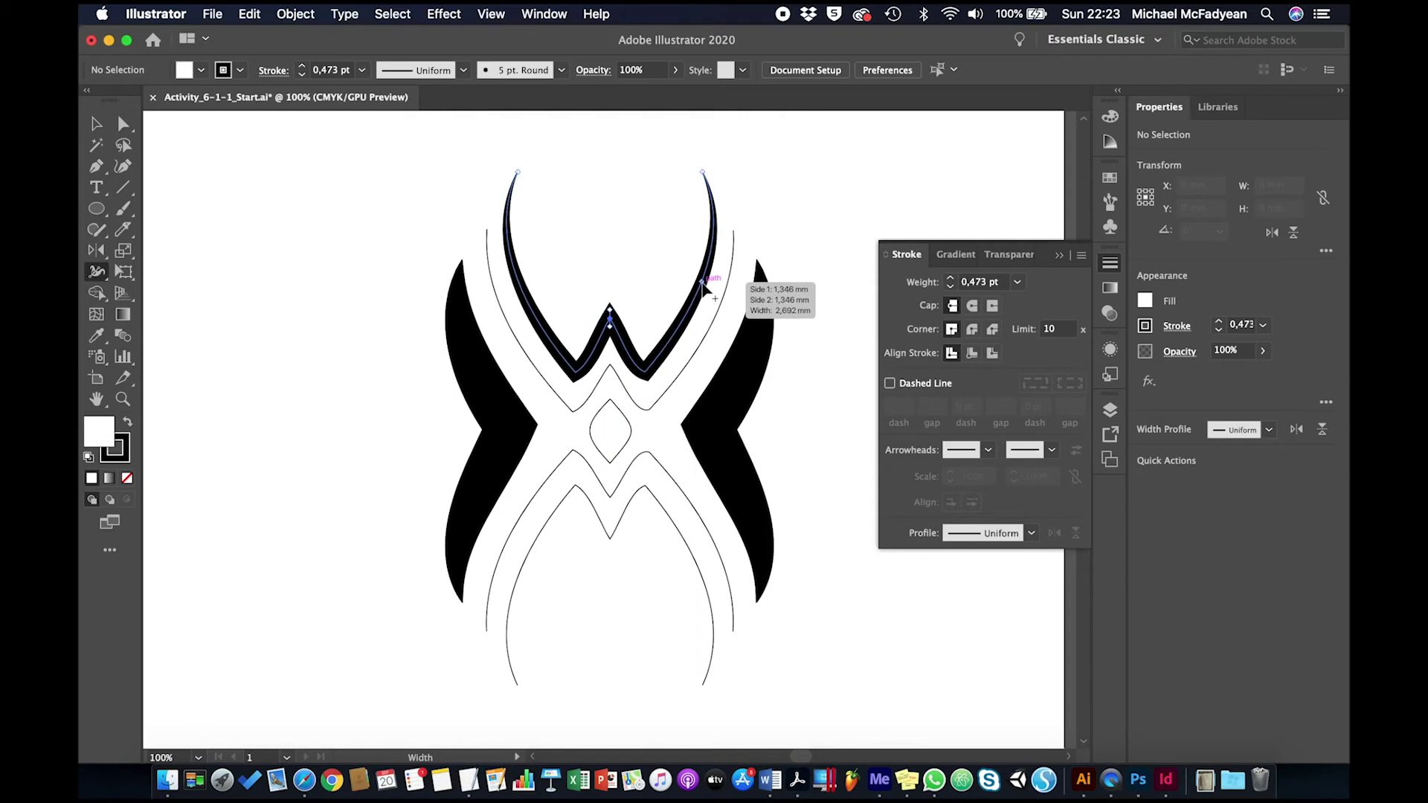
drag(702, 281, 688, 281)
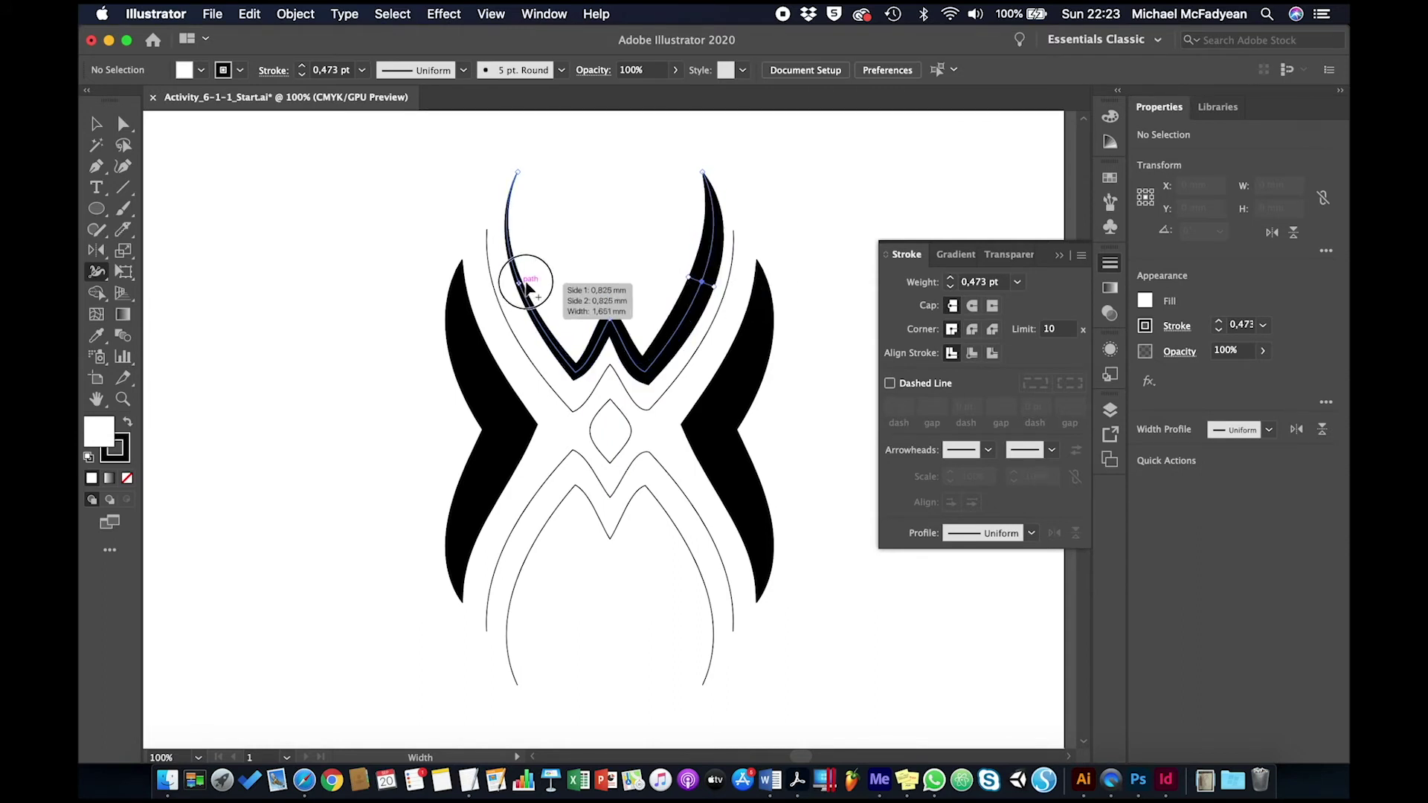
drag(526, 286, 519, 280)
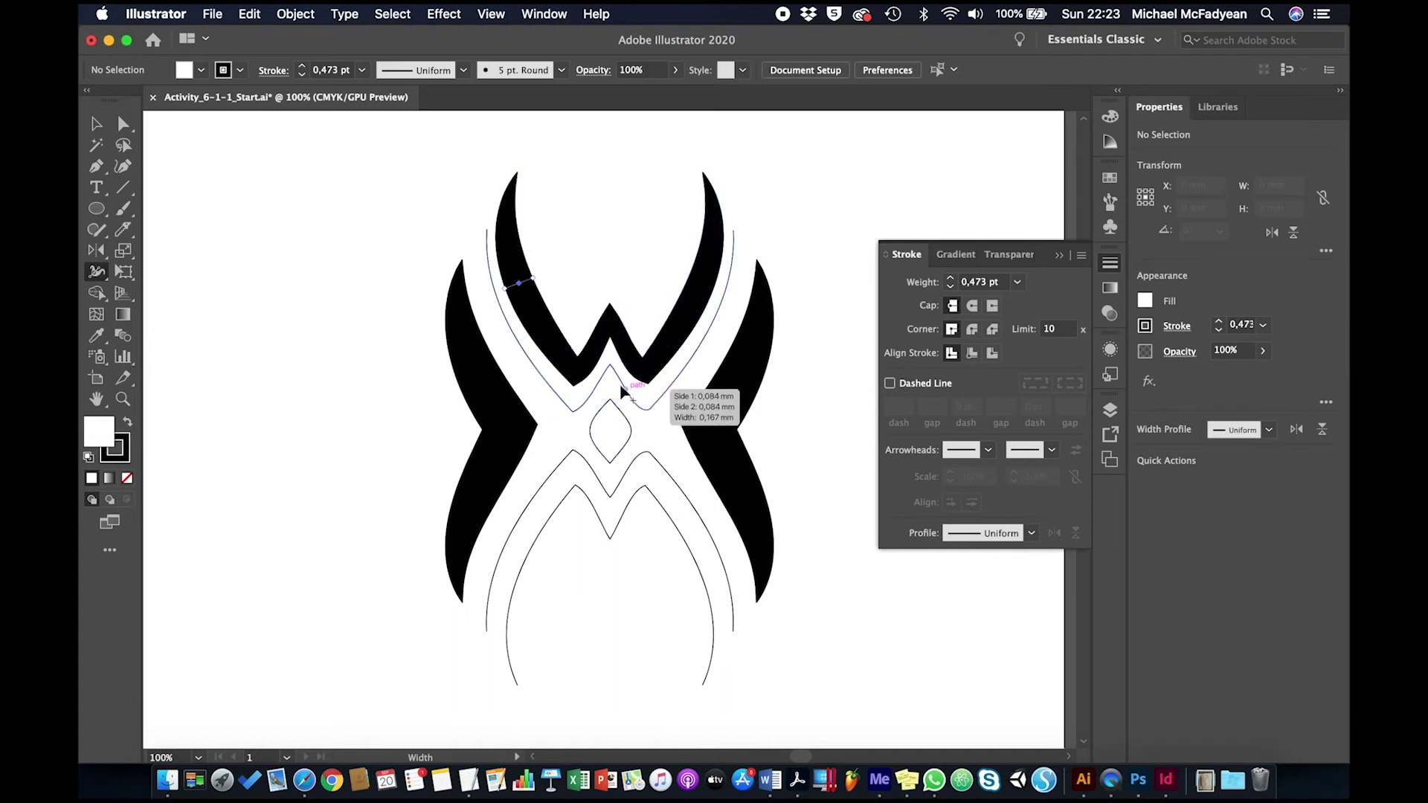
Widen the inner V apex, the lower path's bottom point and legs, and the lower outer path
drag(610, 370, 610, 375)
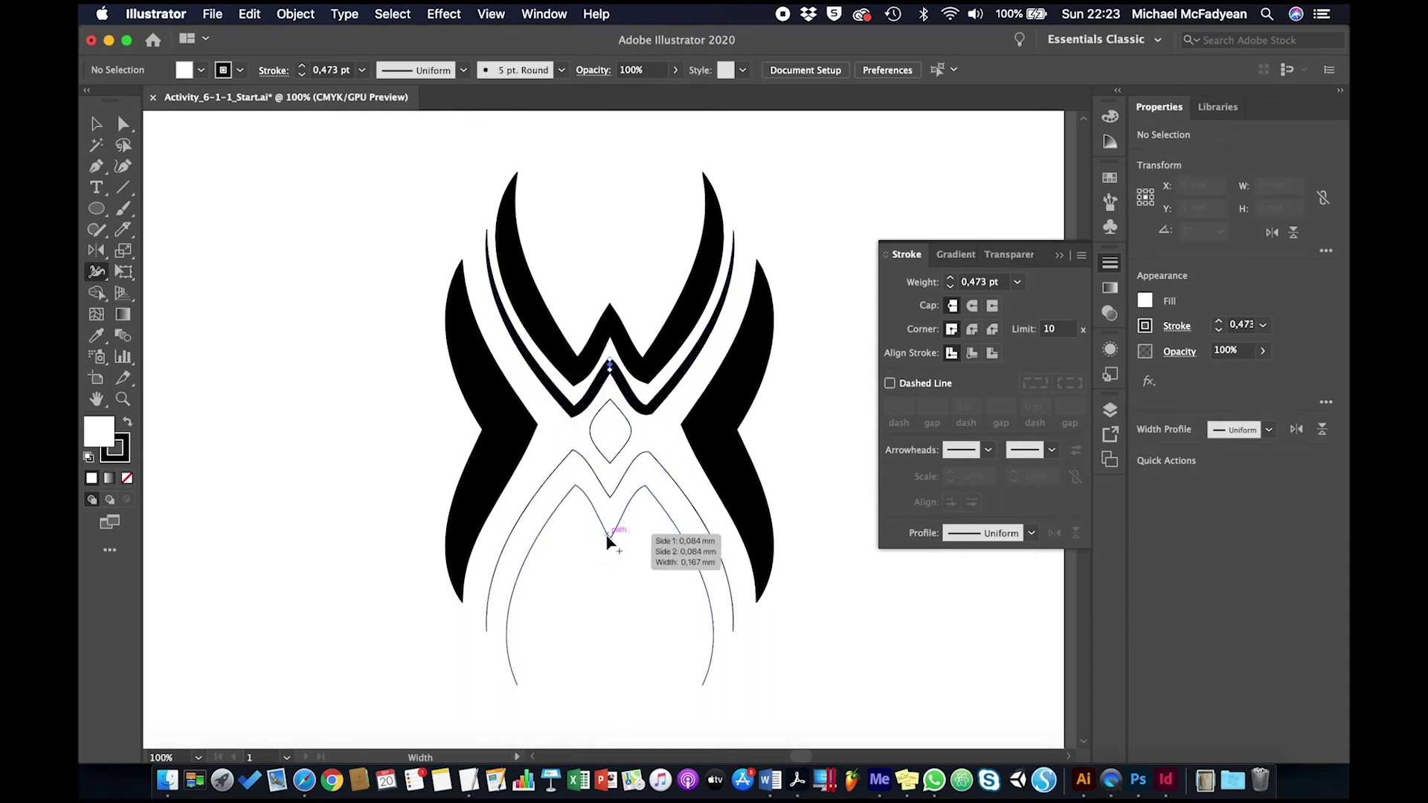
mouse_move(610, 540)
mouse_down()
mouse_move(610, 554)
mouse_move(612, 518)
mouse_move(603, 536)
mouse_up()
drag(518, 575, 525, 582)
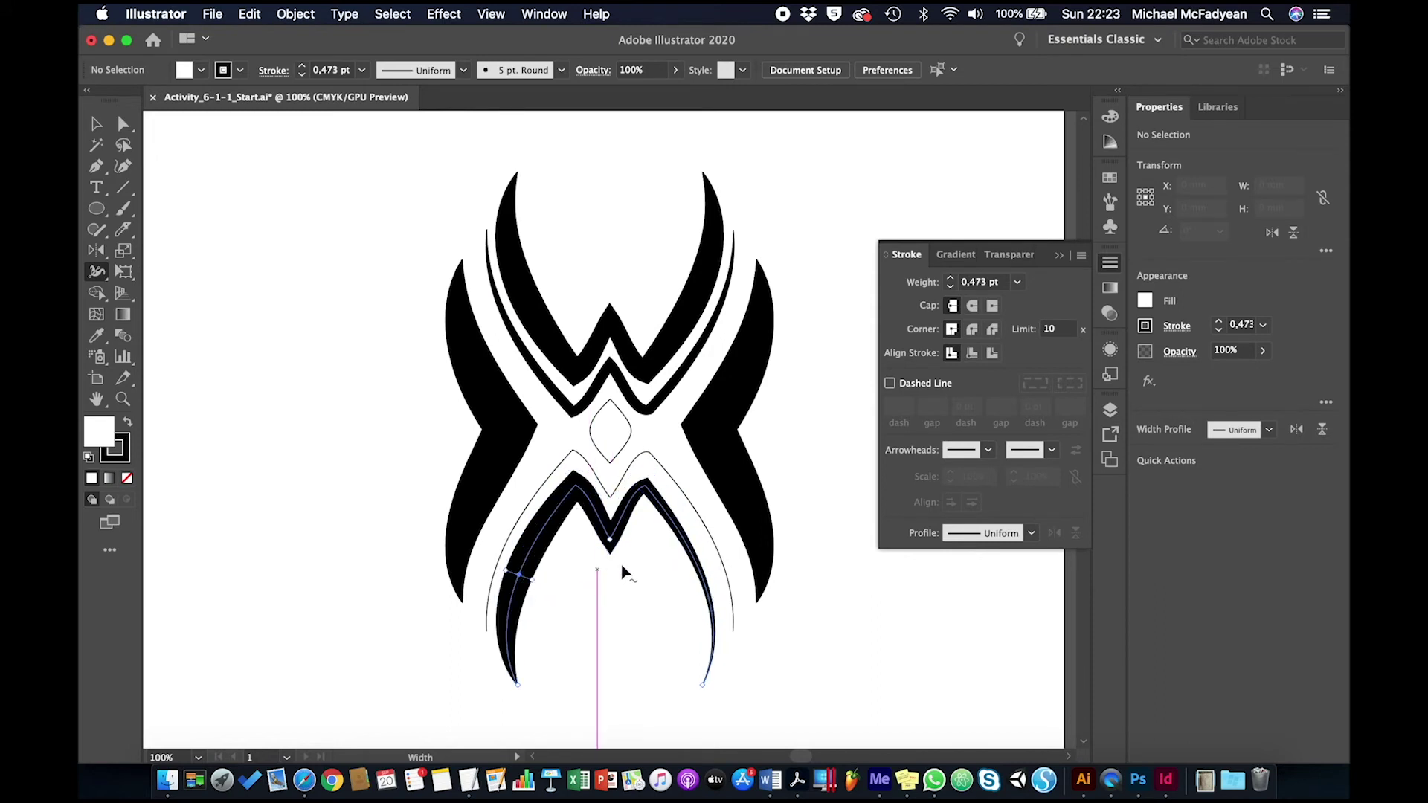
drag(688, 546, 699, 547)
mouse_move(601, 476)
mouse_down()
mouse_move(609, 497)
mouse_move(617, 488)
mouse_up()
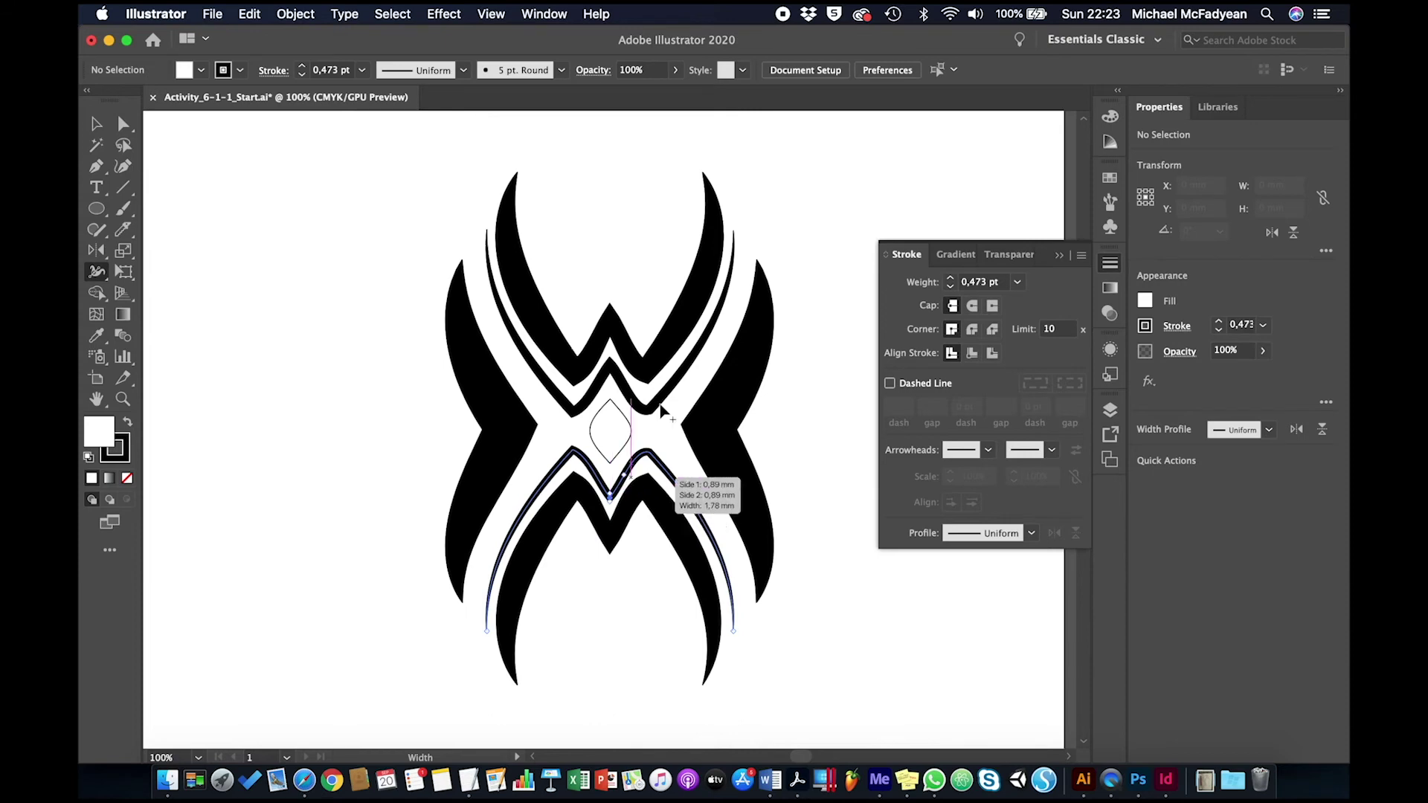
Zoom in and widen the central diamond's left and right edges while slimming its top point
key(super+equal)
key(super+equal)
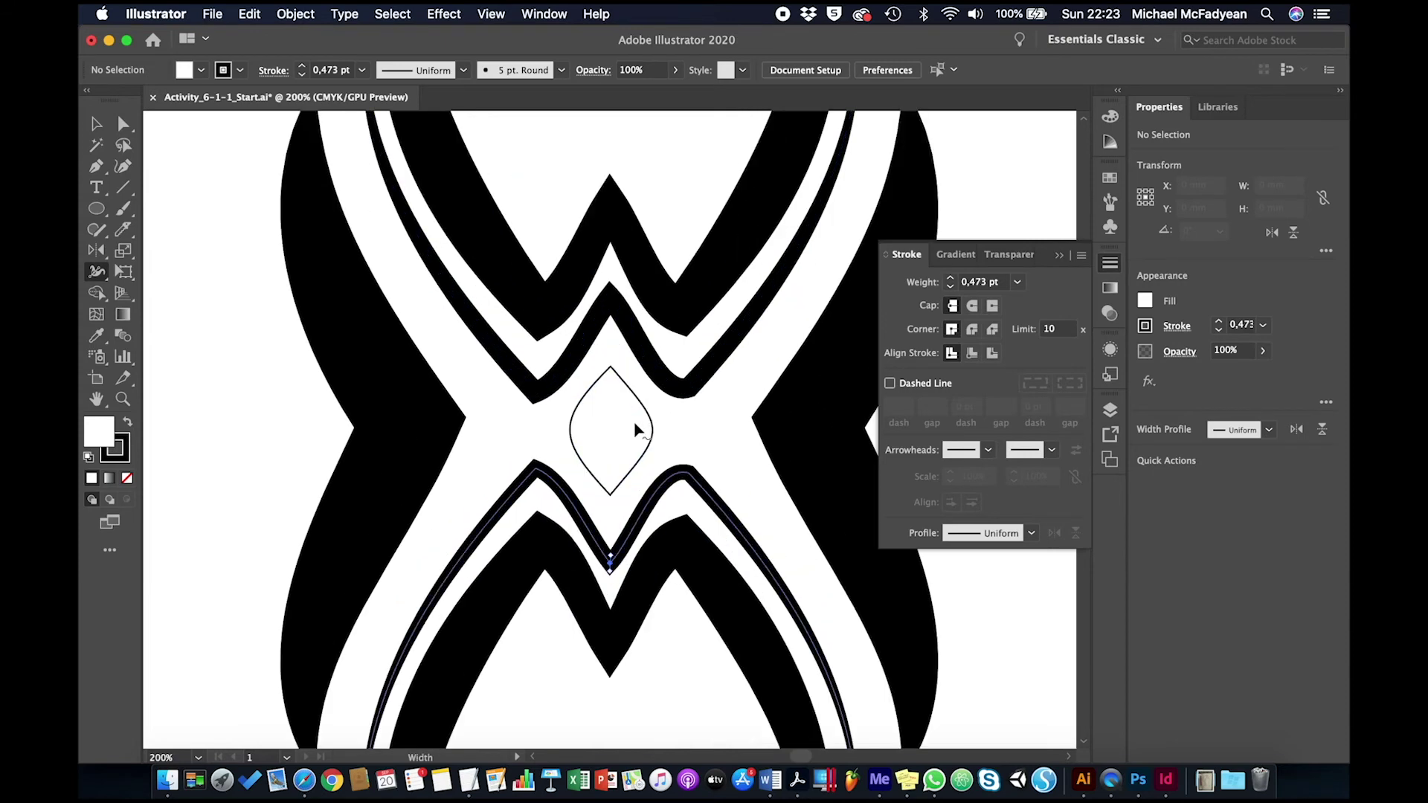
drag(651, 429, 660, 432)
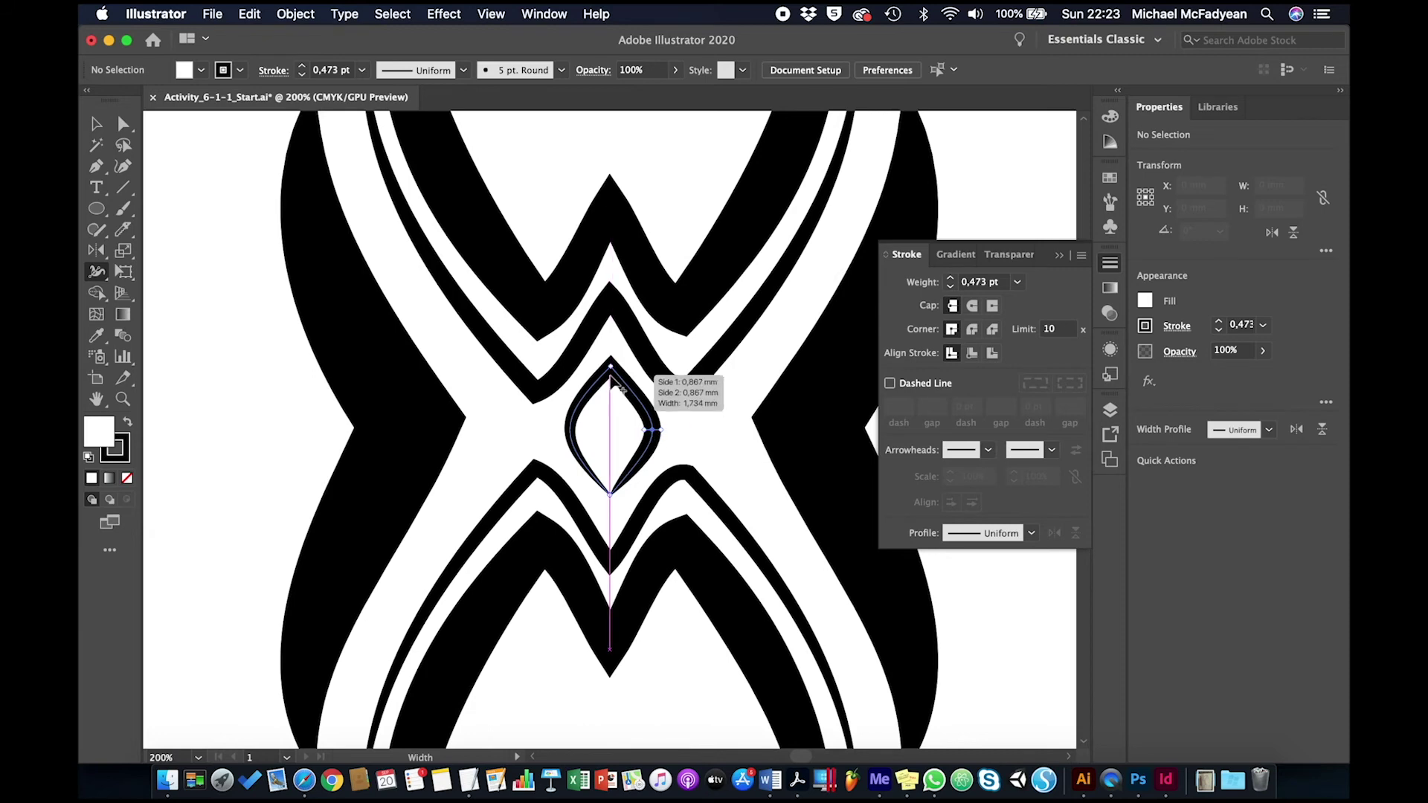
drag(611, 365, 611, 364)
drag(574, 430, 563, 429)
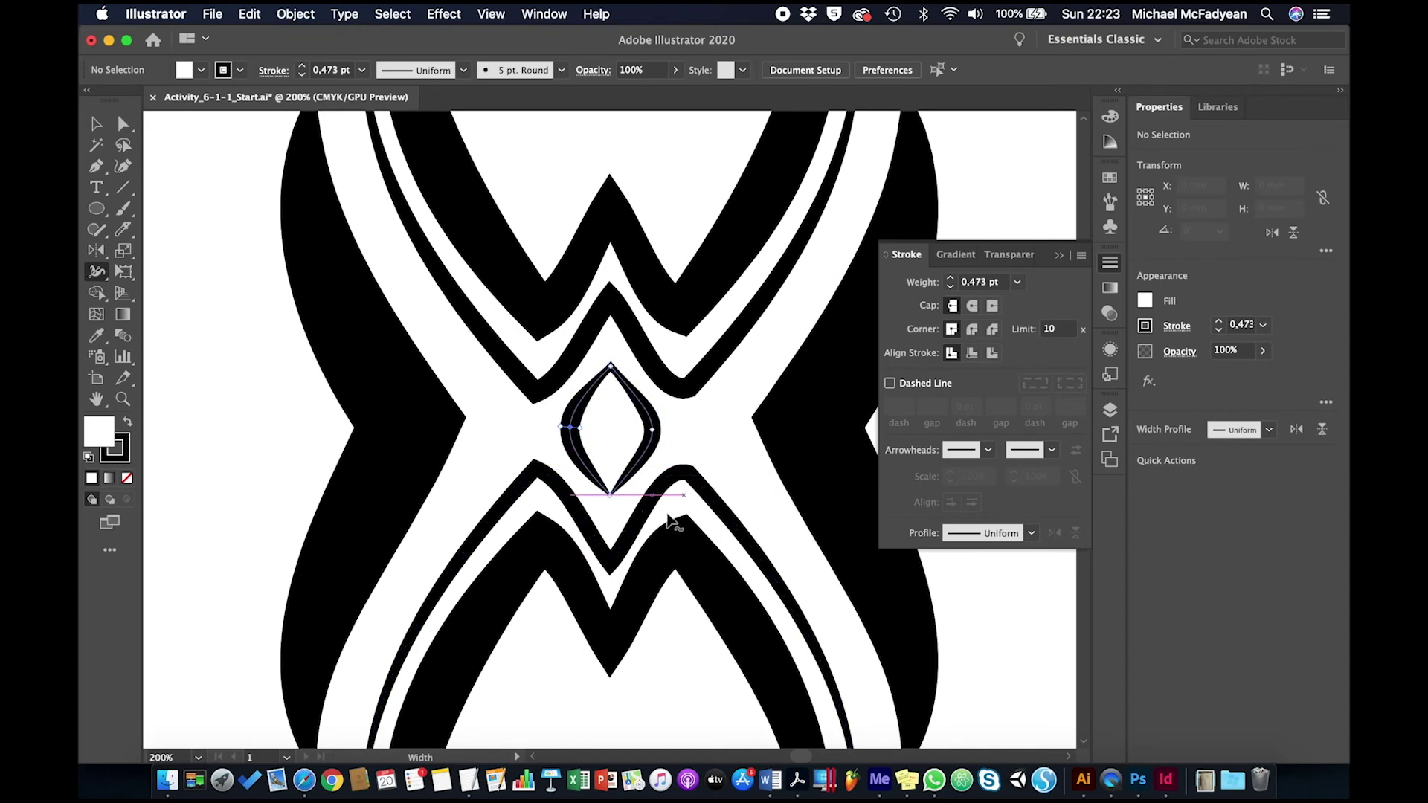
click(96, 123)
click(205, 239)
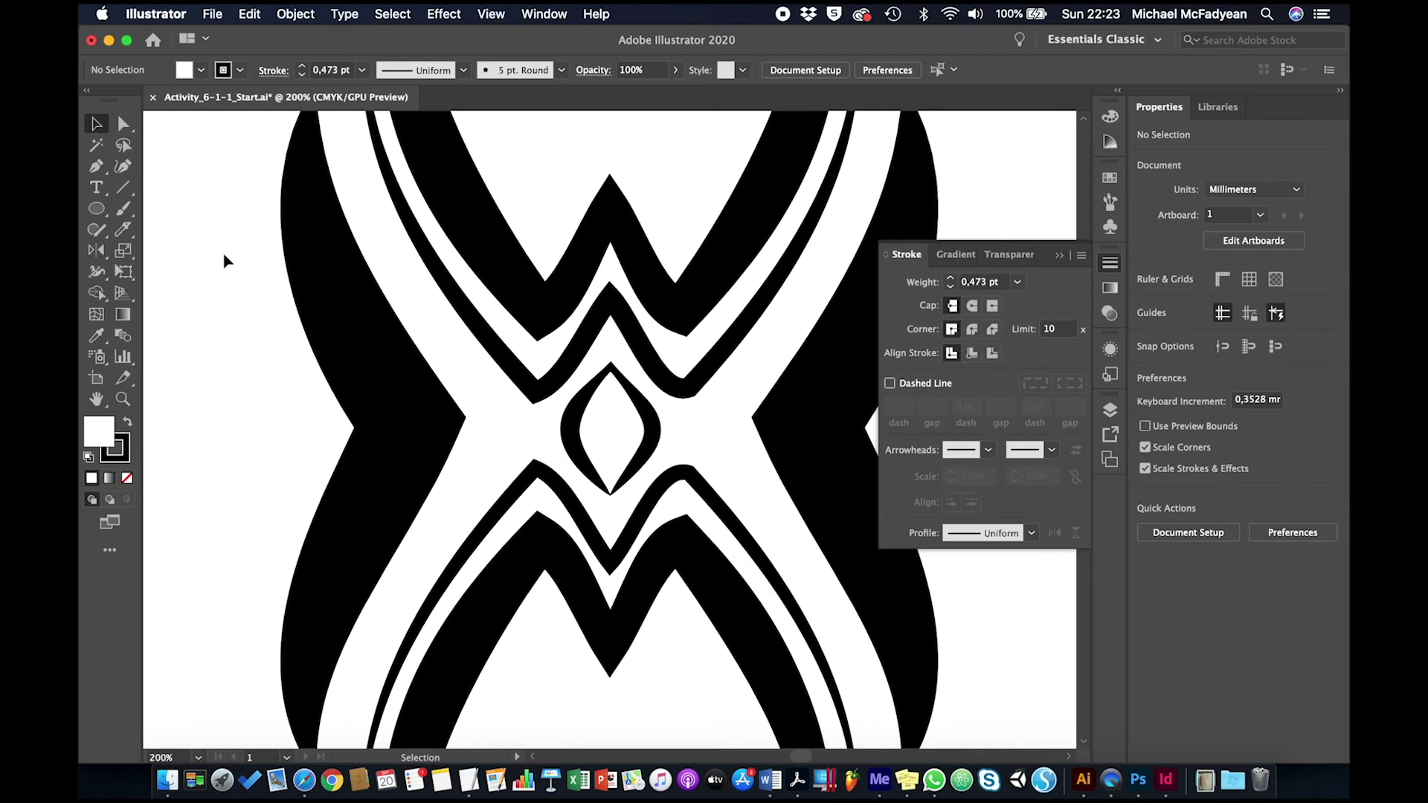
key(super+0)
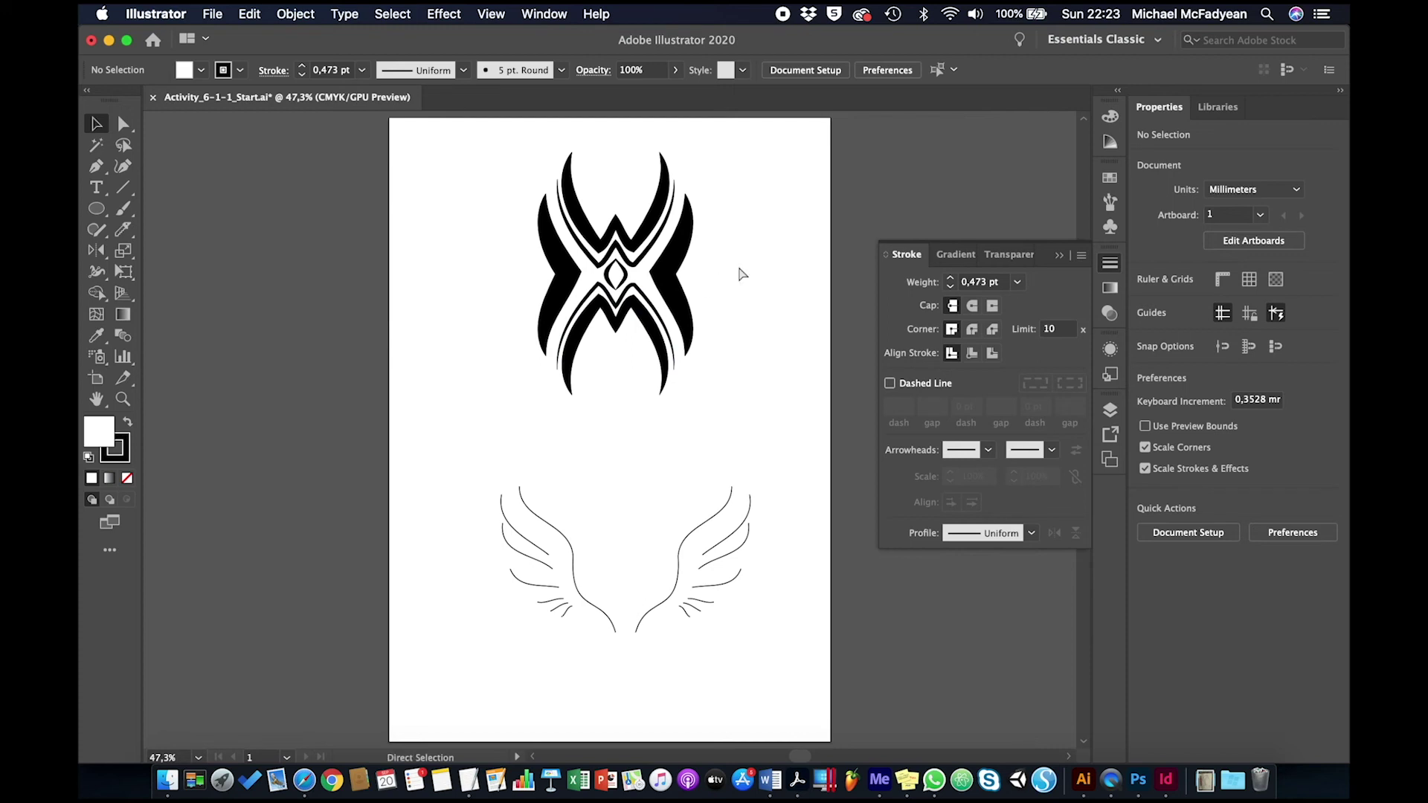
key(super+y)
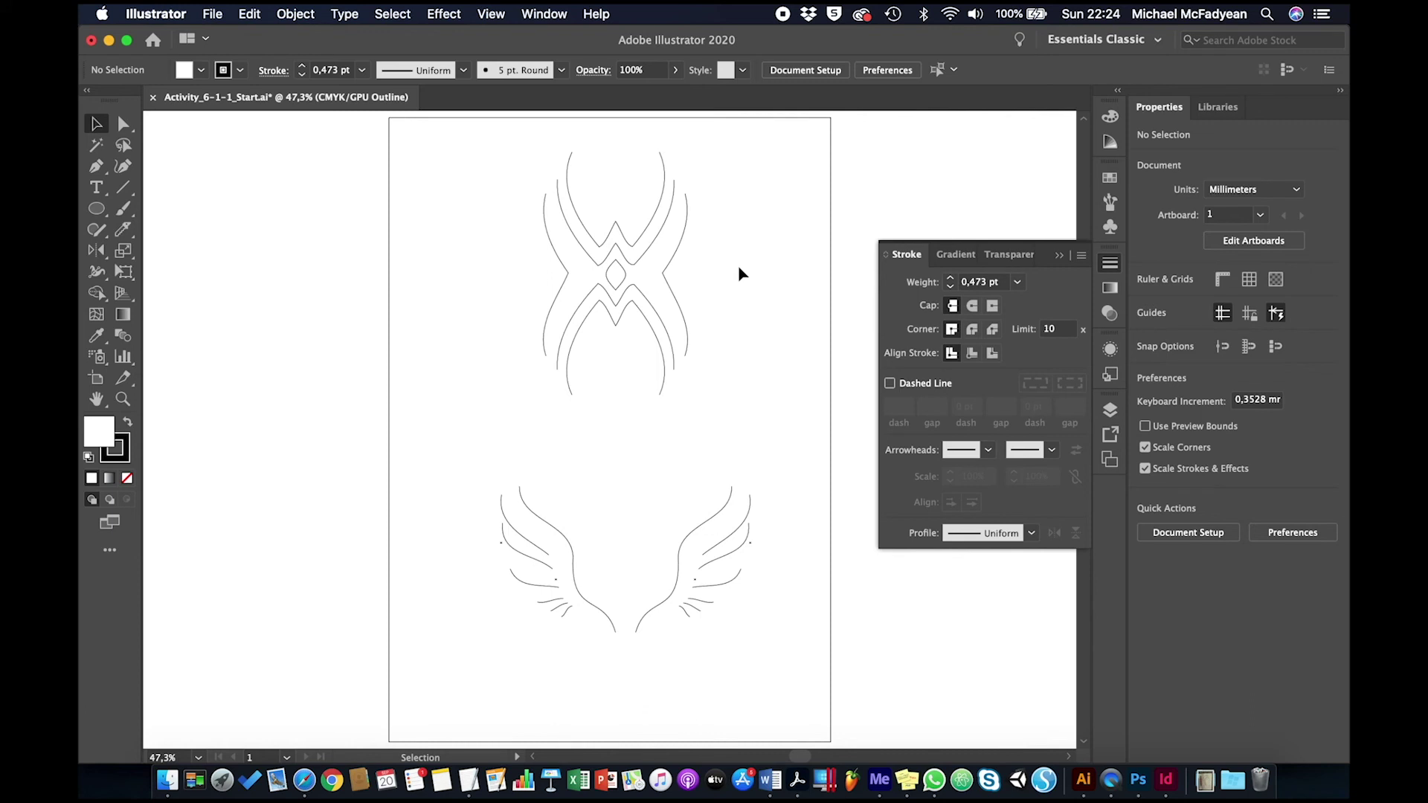
key(super+y)
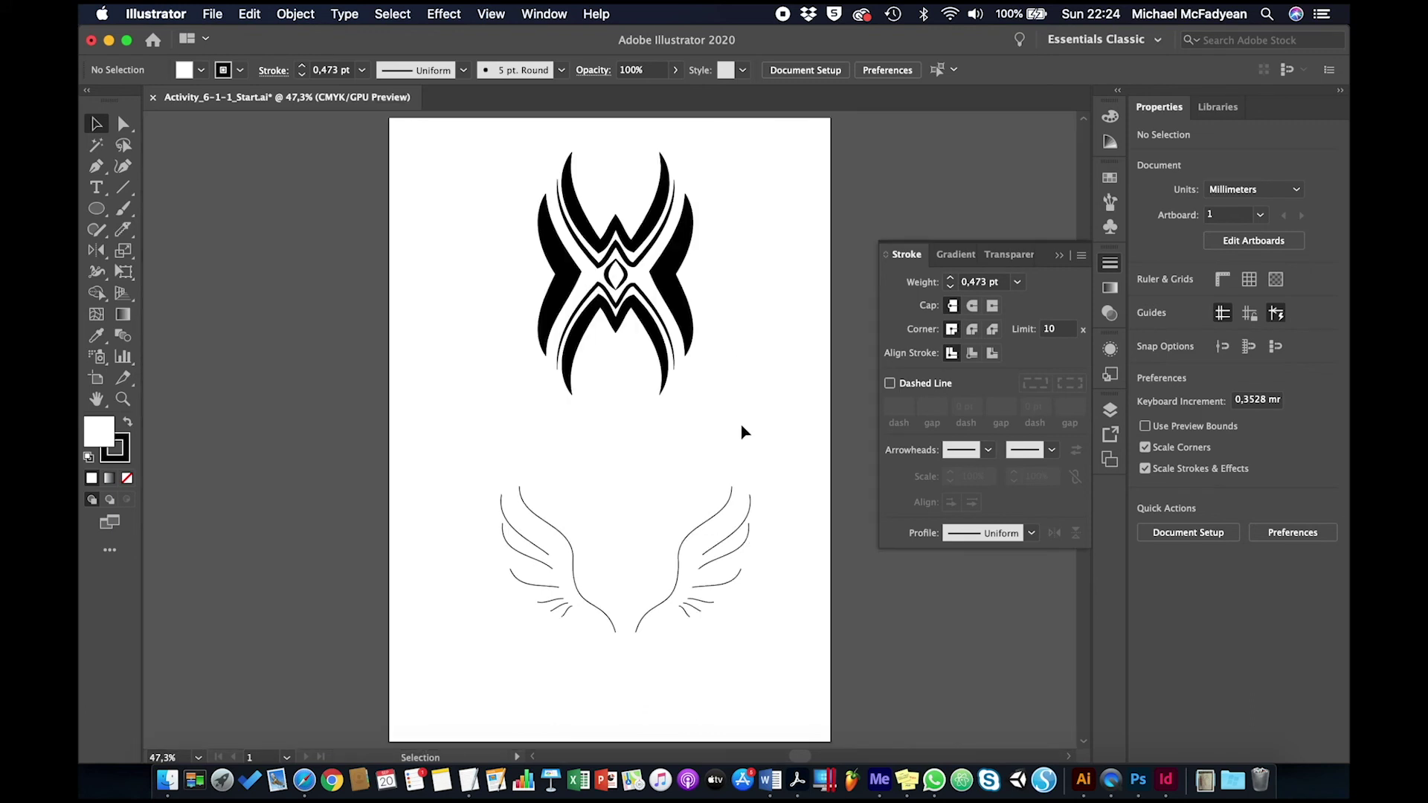